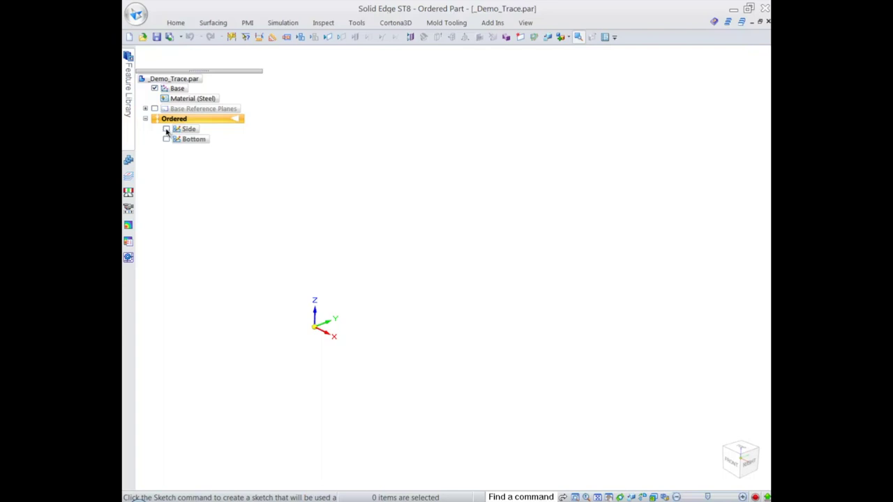
- Show the Side and Bottom sketches with their boat images
click(166, 130)
click(167, 139)
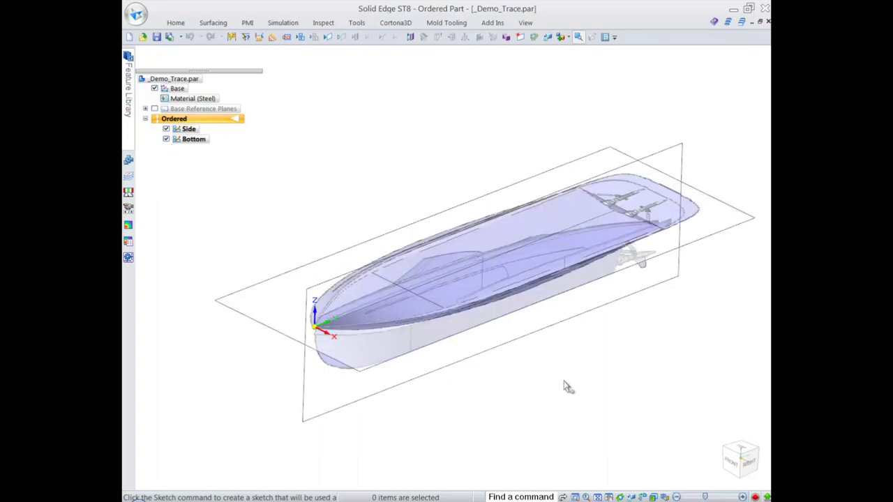
middle_drag(562, 351, 573, 370)
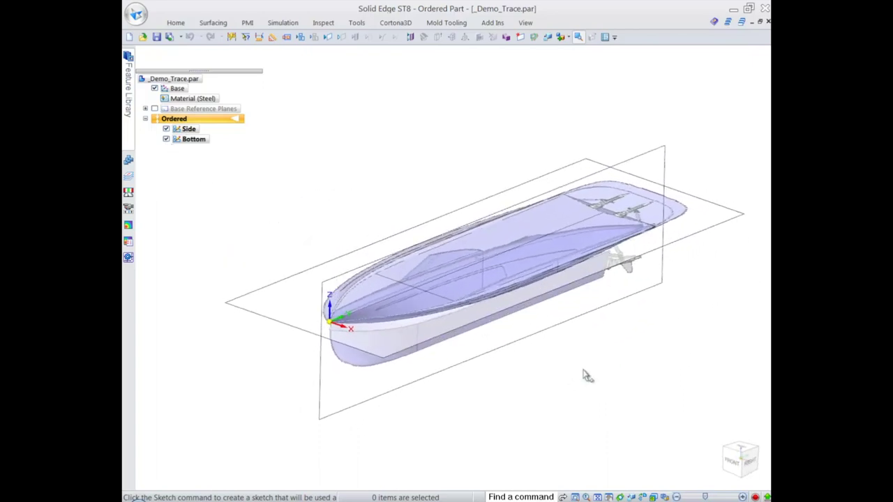
- Start a new sketch on the front (XZ) plane at the bow, using the Coincident Plane option
right_click(338, 143)
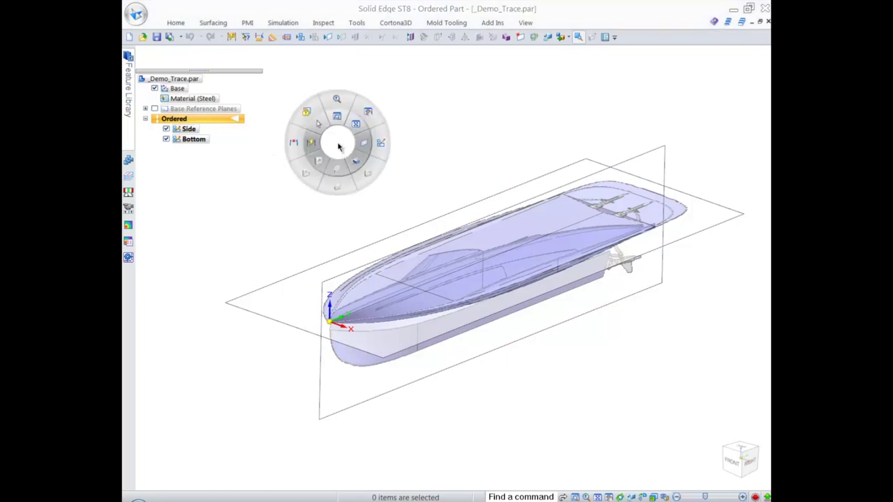
click(379, 142)
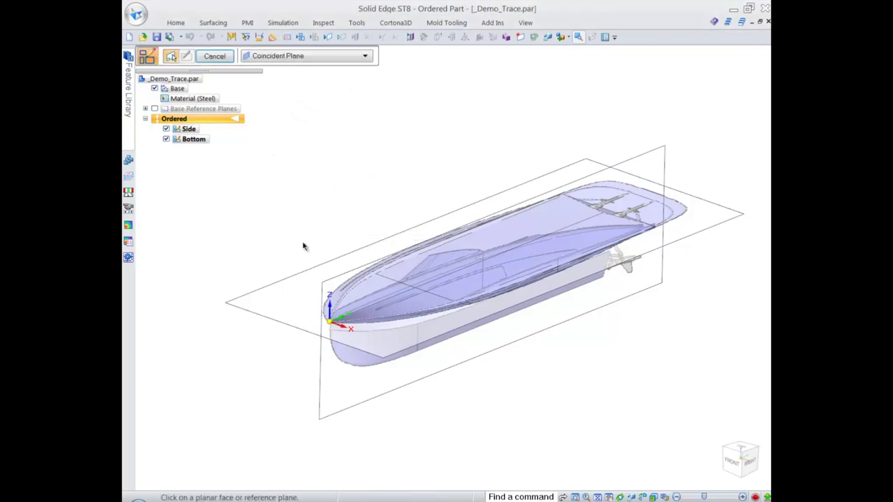
mouse_move(305, 245)
middle_down()
mouse_move(325, 207)
mouse_move(325, 233)
mouse_move(348, 283)
middle_up()
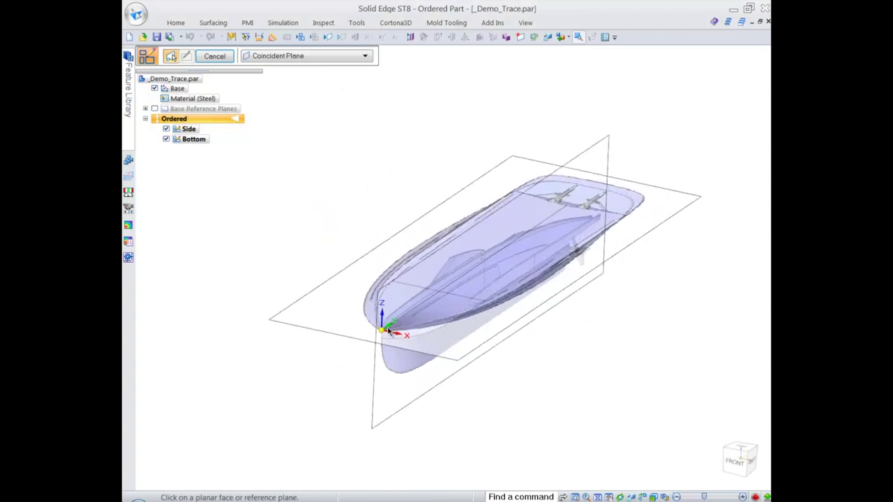
click(386, 328)
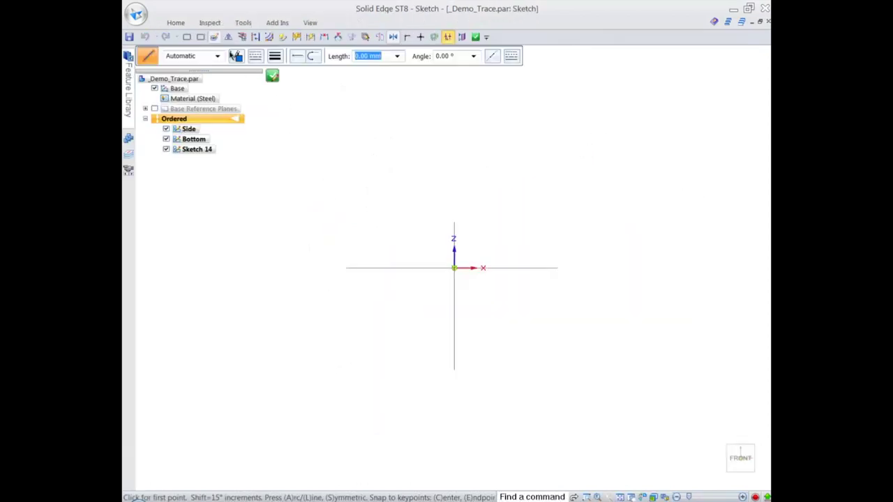
- Insert the JPEG image Front.jpg from the Hull Design Demo folder into the sketch, with its opacity reduced to about half
click(254, 25)
click(139, 68)
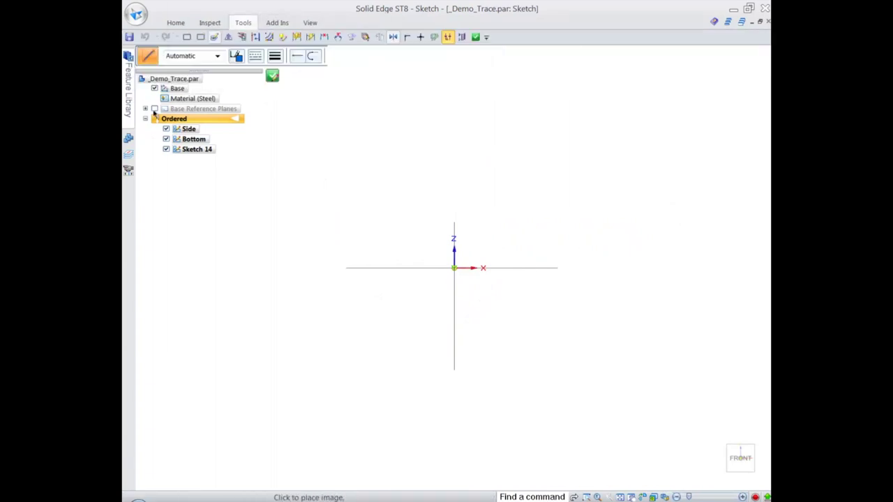
click(479, 62)
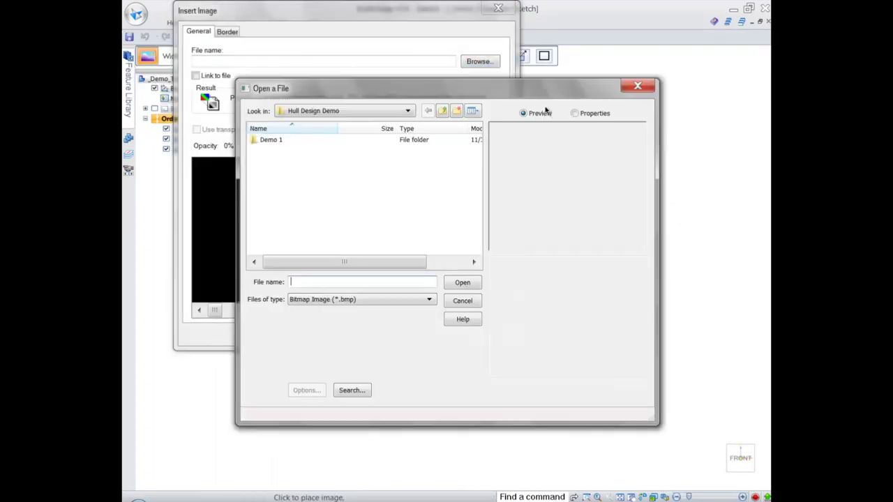
click(418, 299)
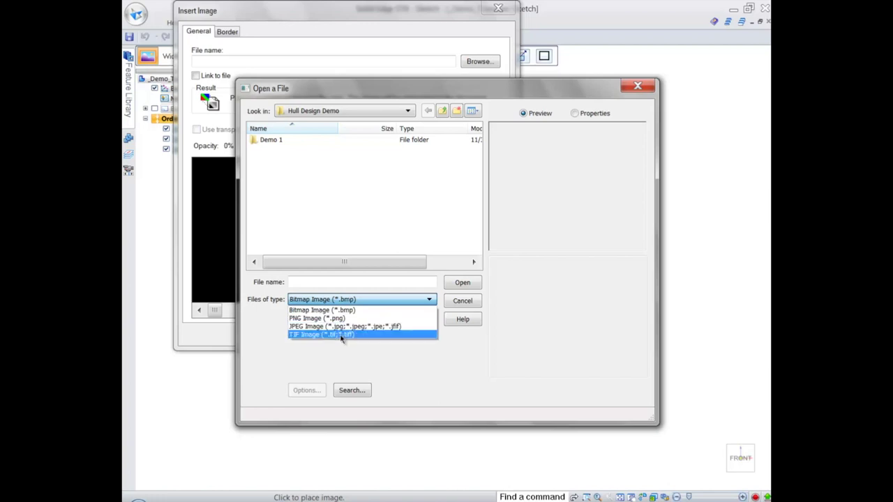
click(338, 327)
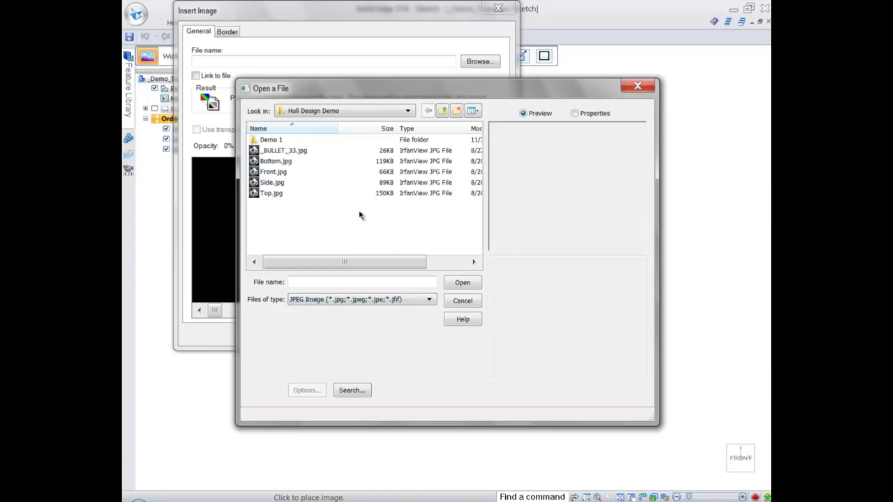
click(279, 172)
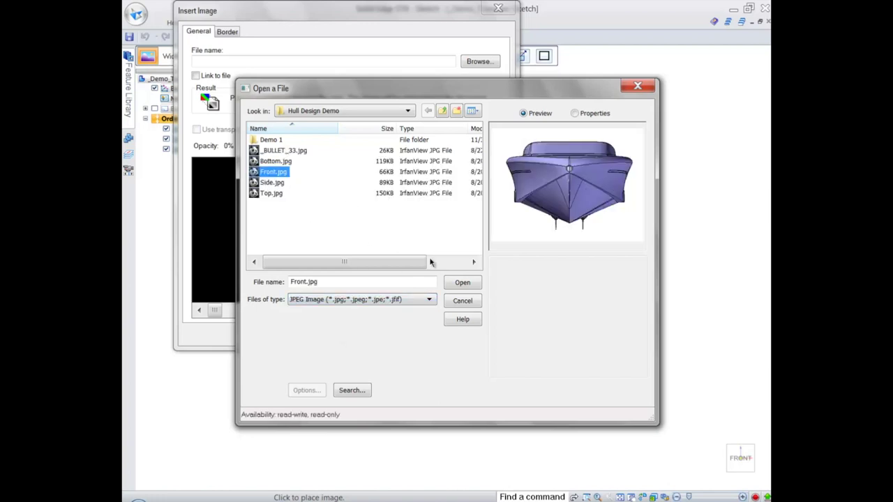
click(461, 283)
drag(284, 146, 258, 148)
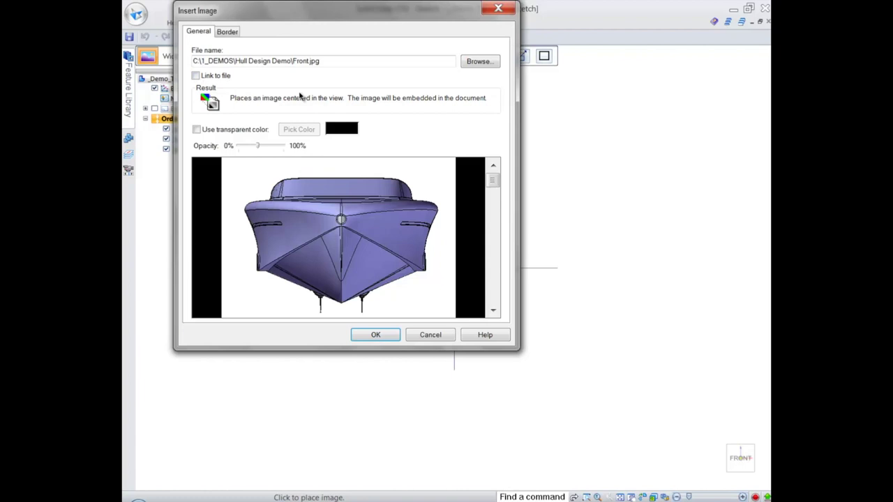
click(376, 335)
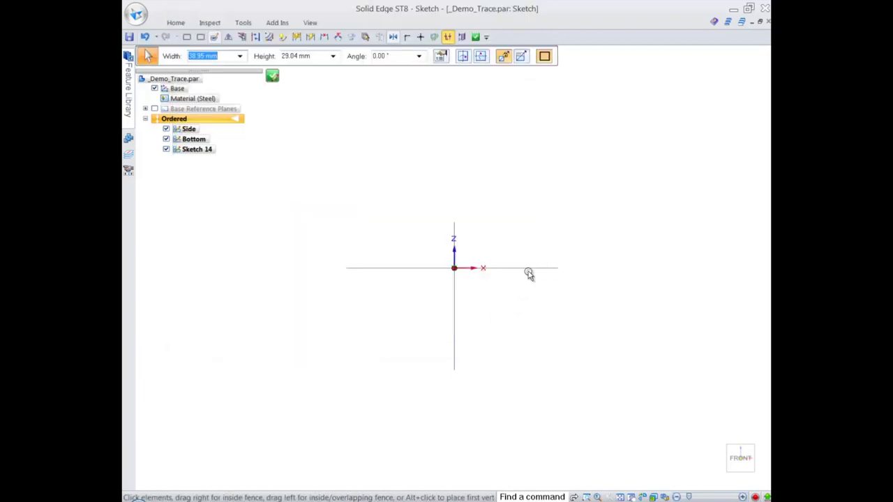
- Draw two short vertical lines about 4.1 mm long, one at each outermost side edge of the hull in the front image
mouse_move(482, 244)
ctrl+middle_down()
mouse_move(486, 390)
mouse_move(563, 301)
ctrl+middle_up()
ctrl+middle_drag(424, 293, 444, 447)
mouse_move(513, 404)
shift+middle_down()
mouse_move(612, 393)
mouse_move(656, 369)
shift+middle_up()
ctrl+middle_drag(464, 222, 457, 366)
mouse_move(515, 313)
shift+middle_down()
mouse_move(588, 299)
mouse_move(641, 267)
shift+middle_up()
click(563, 202)
ctrl+middle_drag(499, 256, 508, 284)
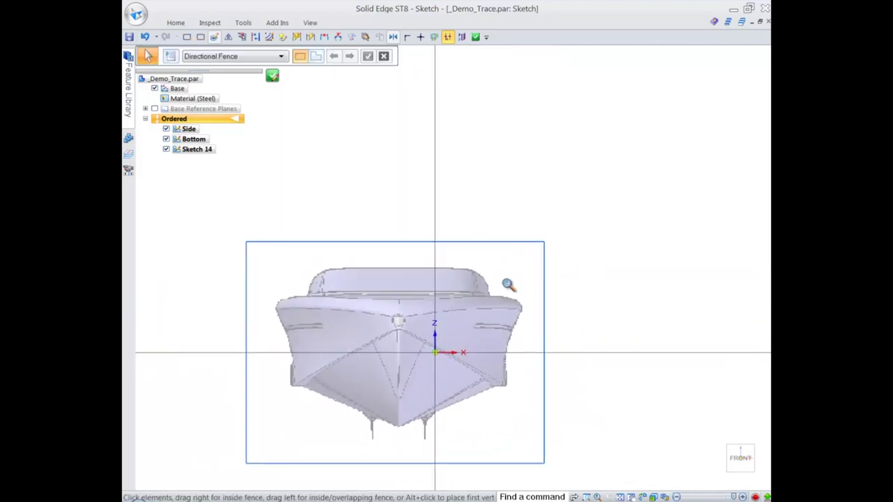
scroll(578, 295, up, 2)
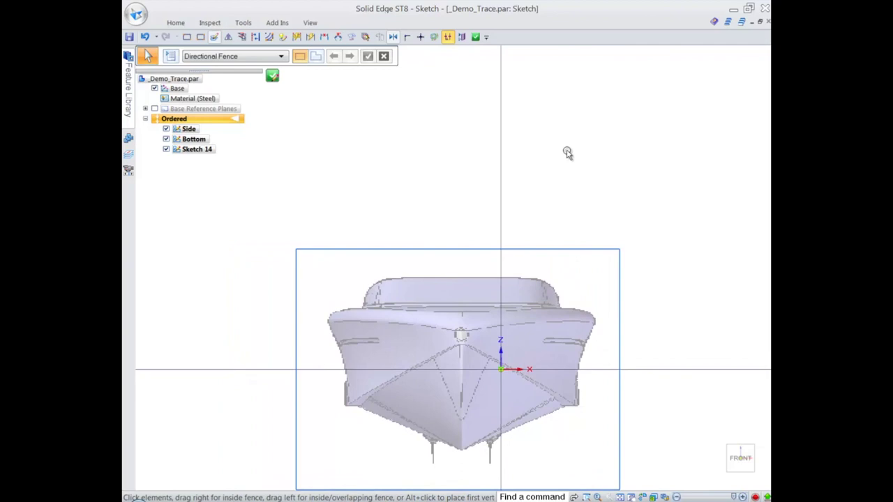
right_click(567, 146)
click(592, 146)
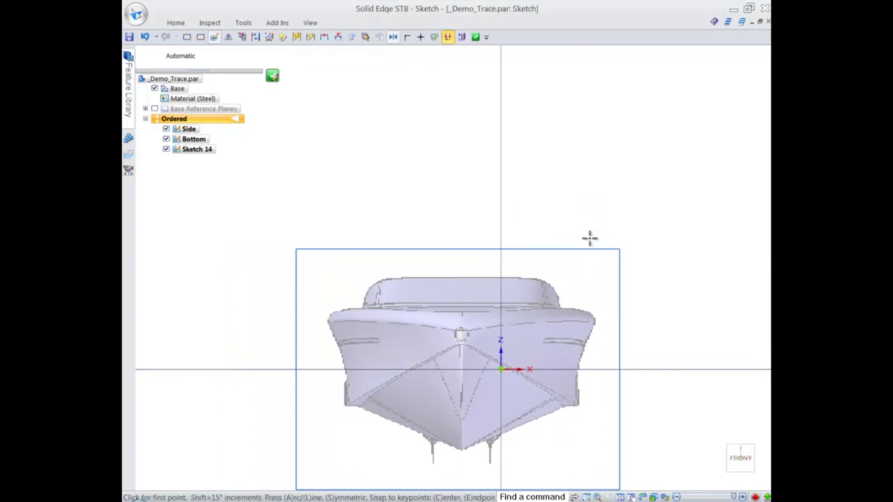
click(595, 326)
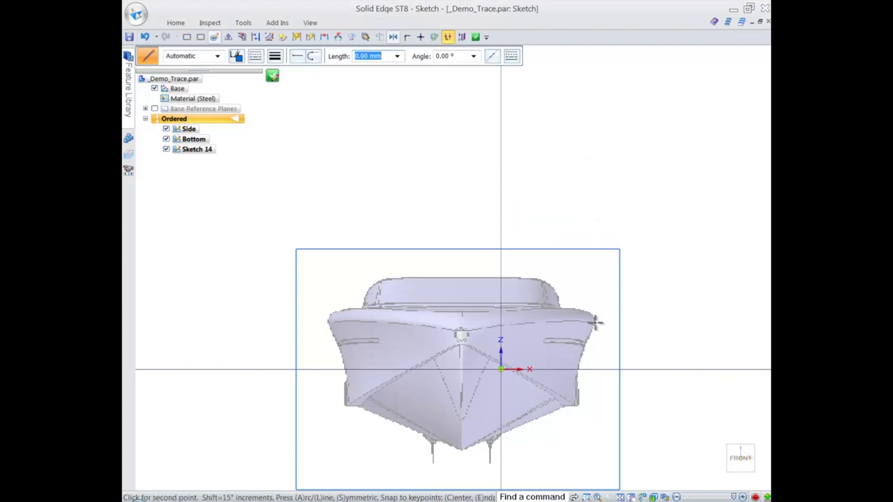
click(595, 294)
right_click(358, 326)
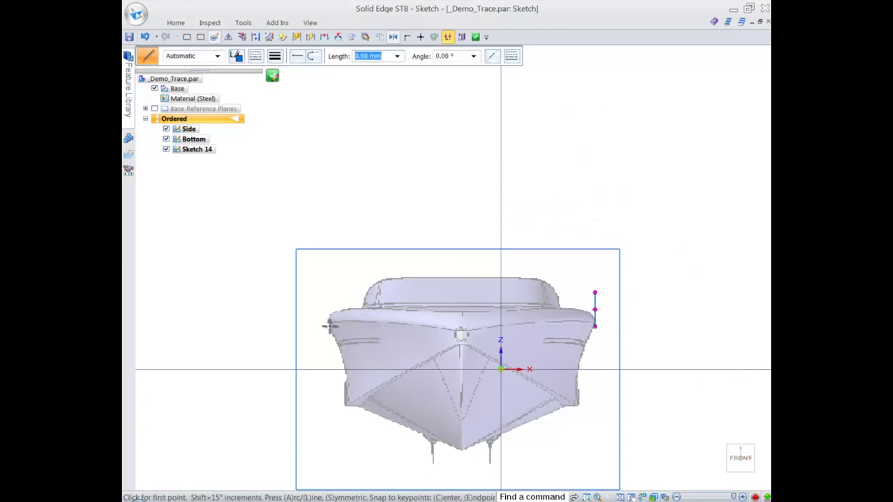
click(328, 326)
click(328, 293)
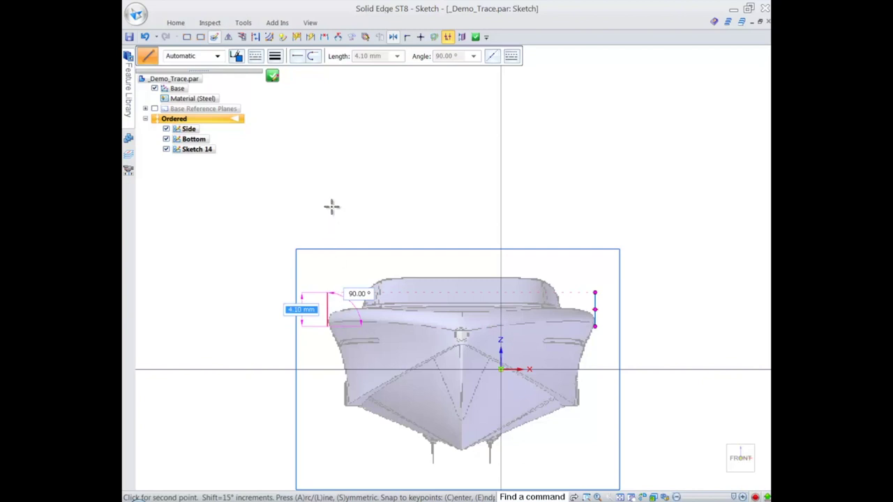
right_click(351, 168)
- Dimension the horizontal distance between the two vertical lines, and undo the dimension and the lines after reading it
right_click(349, 165)
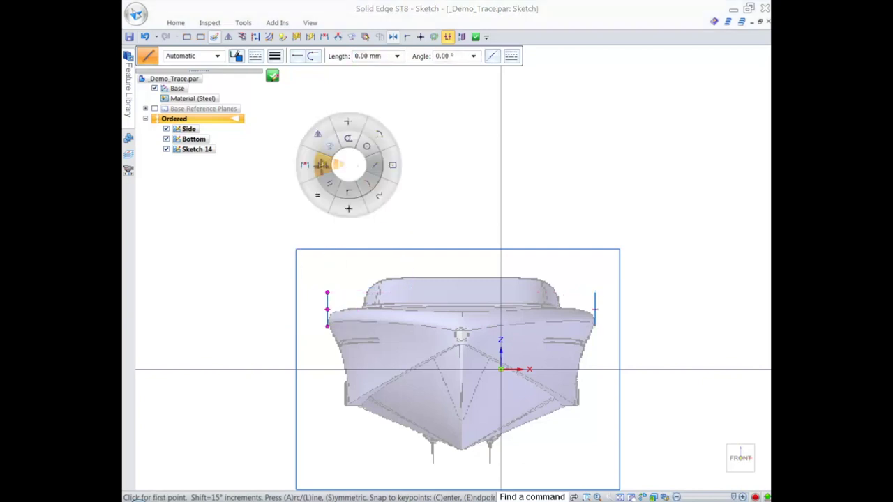
click(322, 165)
click(327, 297)
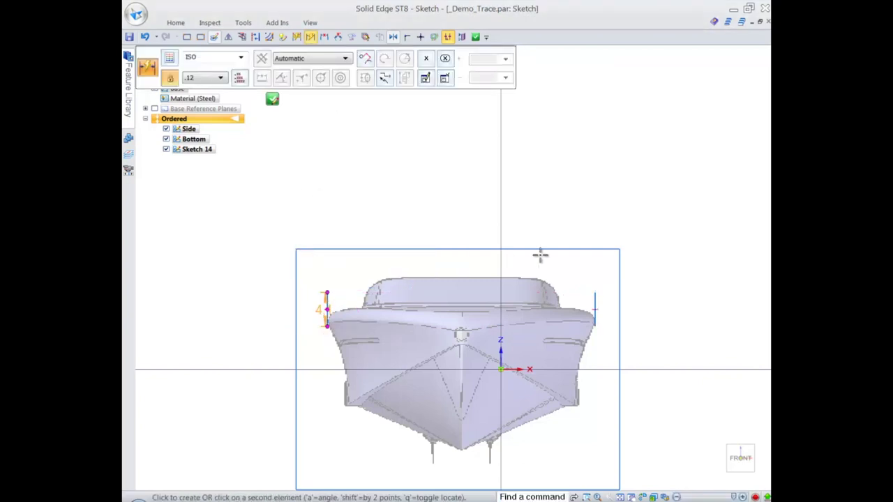
click(594, 295)
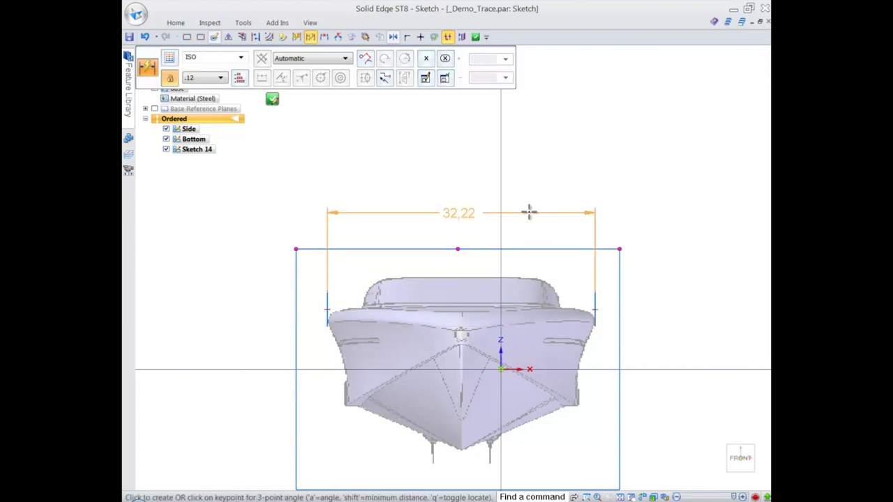
click(528, 210)
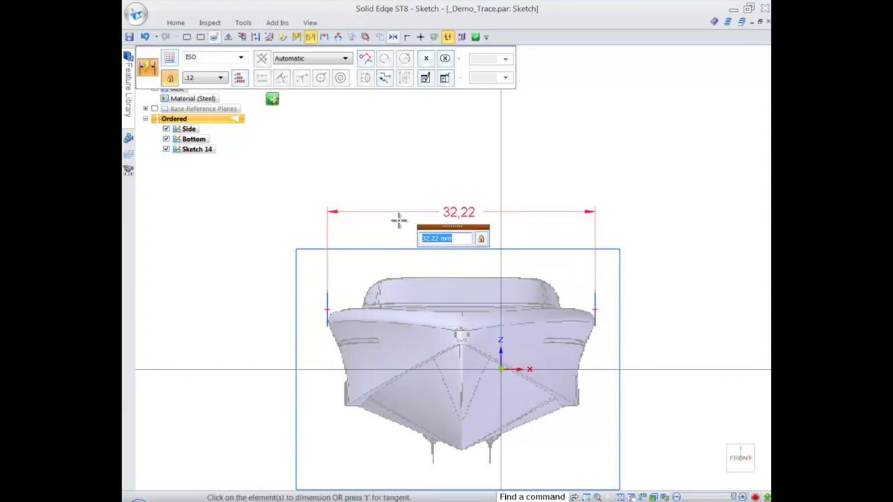
key(Escape)
scroll(359, 121, down, 2)
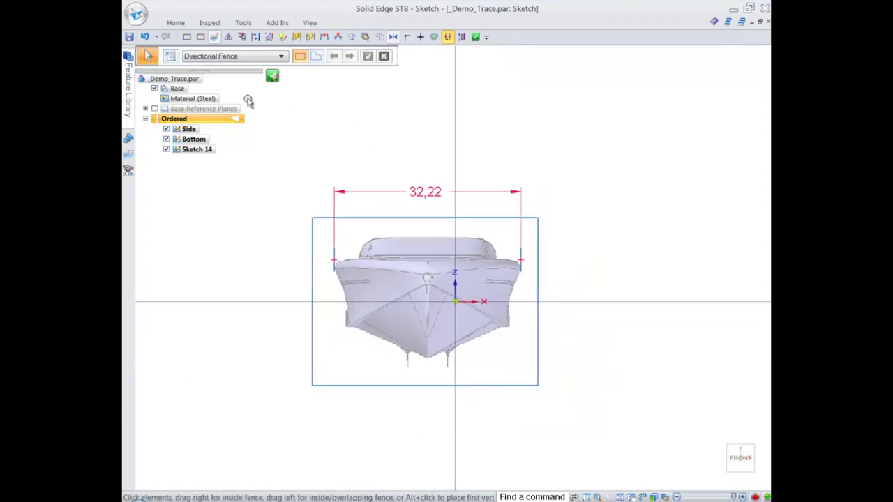
click(145, 37)
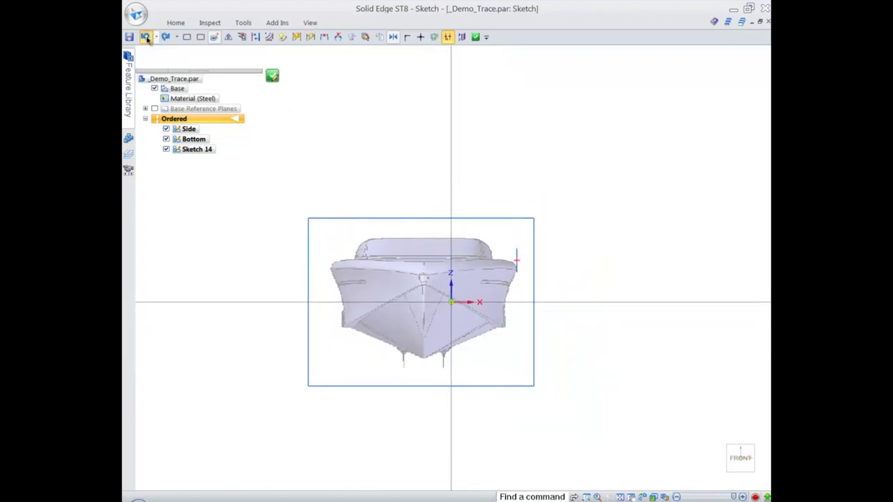
- Scale the front image proportionally by setting its width to 38.95*3100/32 mm
click(369, 219)
click(222, 61)
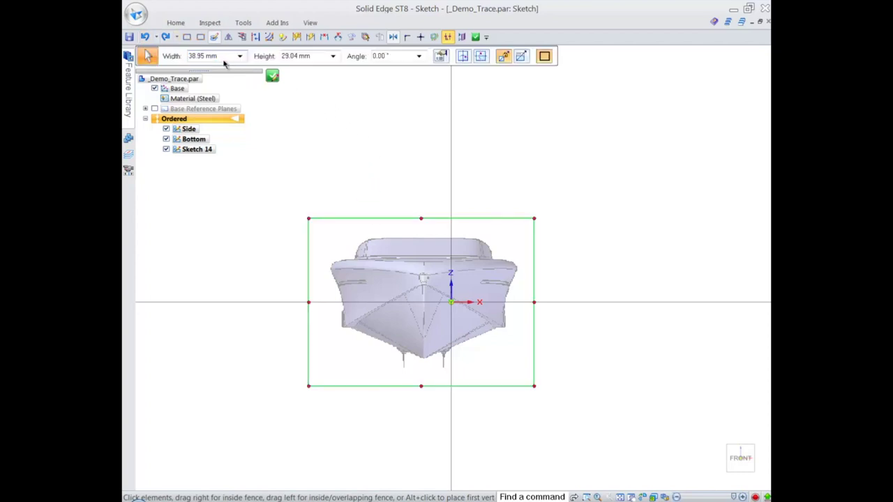
key(BackSpace)
key(BackSpace)
key(BackSpace)
text(*3100/32)
key(Tab)
click(334, 80)
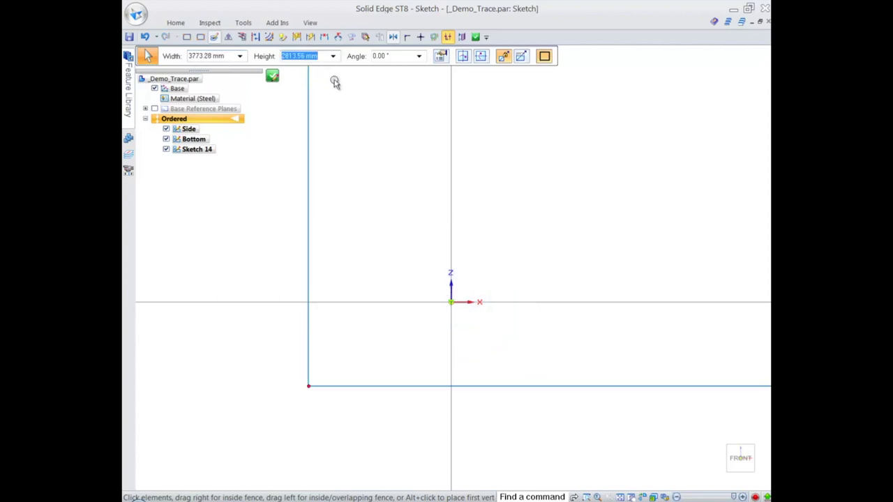
- Move the scaled front image so the hull's centreline lies on the Z axis and its deck edge near the origin
ctrl+middle_drag(466, 186, 473, 63)
shift+middle_drag(395, 125, 304, 244)
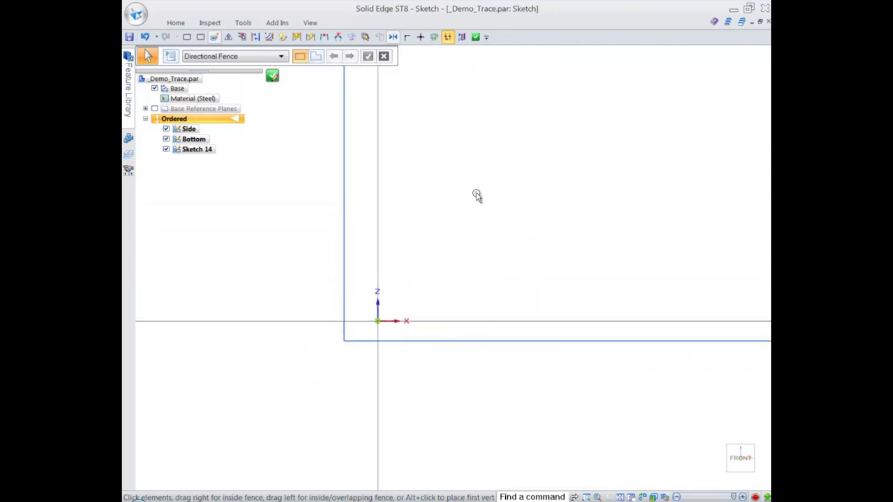
ctrl+middle_drag(478, 193, 477, 85)
scroll(476, 84, down, 5)
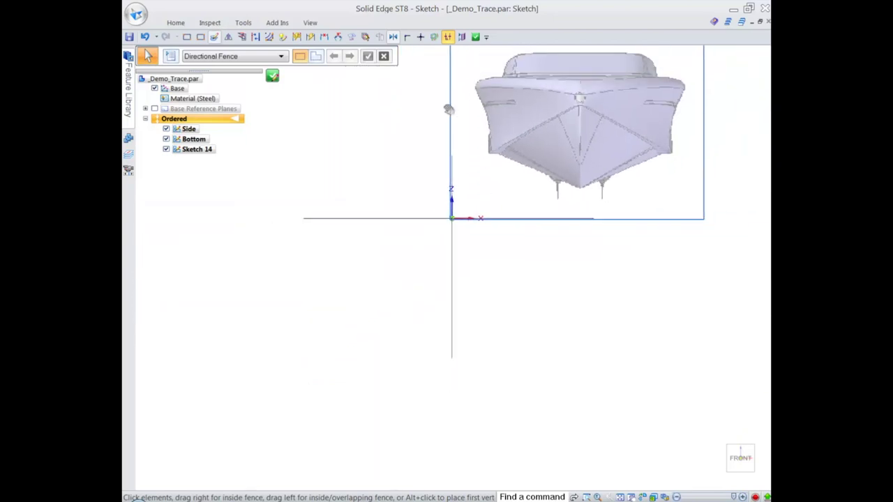
scroll(468, 178, up, 3)
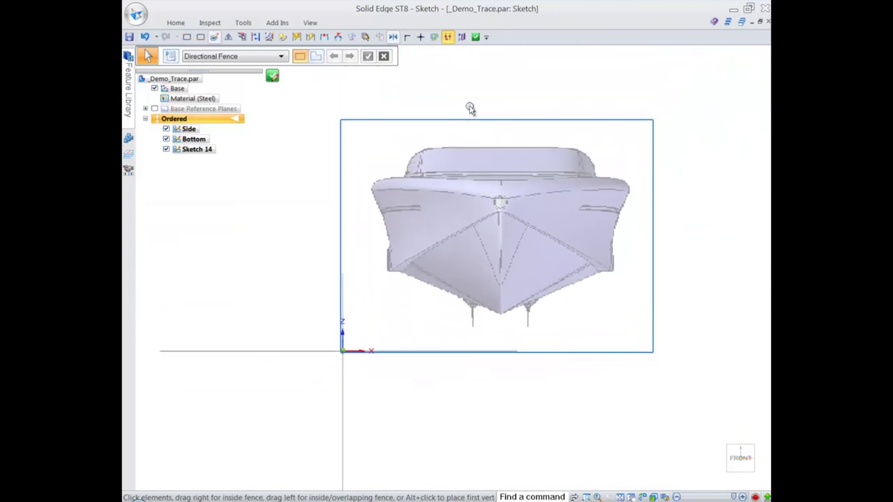
drag(530, 119, 370, 277)
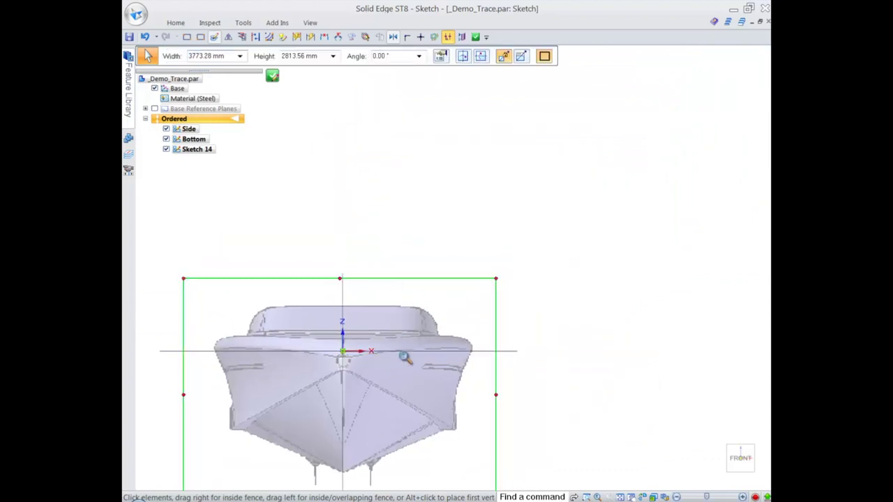
- Compare the front image with the Side and Bottom images, nudge it slightly upward to align them, and return to the front view
scroll(460, 380, up, 3)
shift+middle_drag(461, 380, 634, 182)
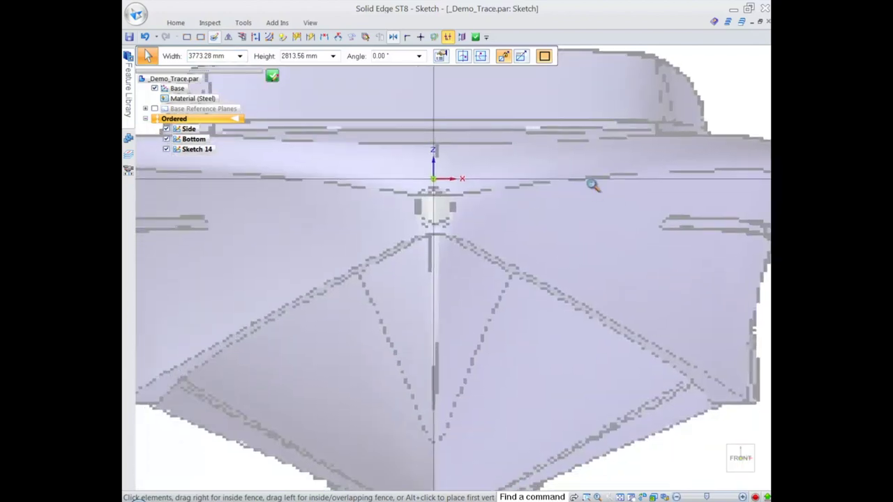
scroll(595, 187, down, 3)
middle_drag(723, 309, 694, 311)
mouse_move(513, 345)
shift+middle_down()
mouse_move(674, 268)
mouse_move(686, 247)
shift+middle_up()
scroll(534, 173, up, 2)
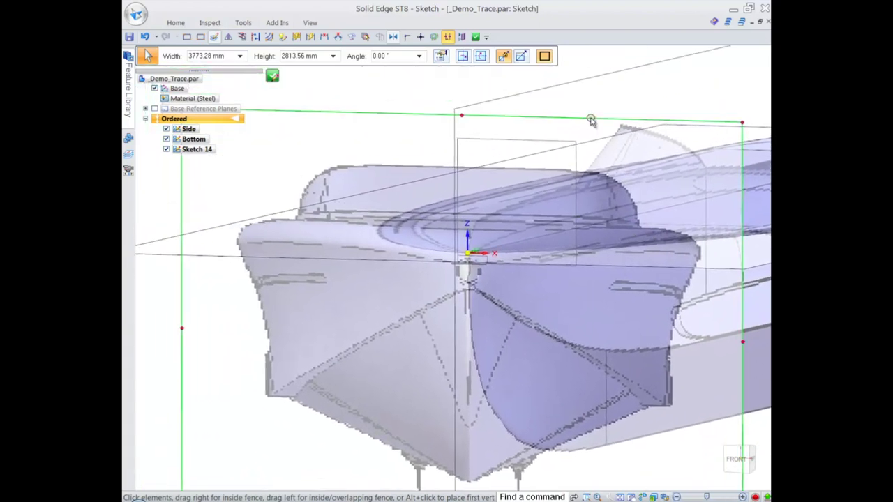
drag(591, 121, 591, 117)
click(591, 120)
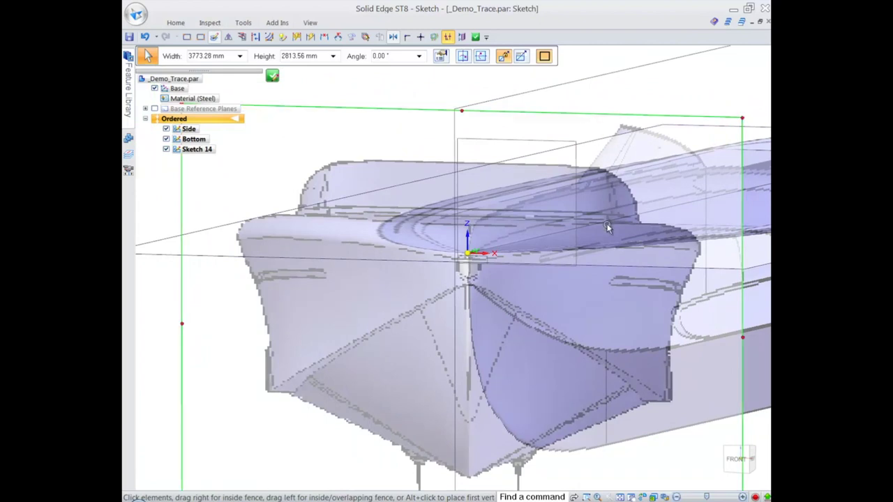
key(ctrl+f)
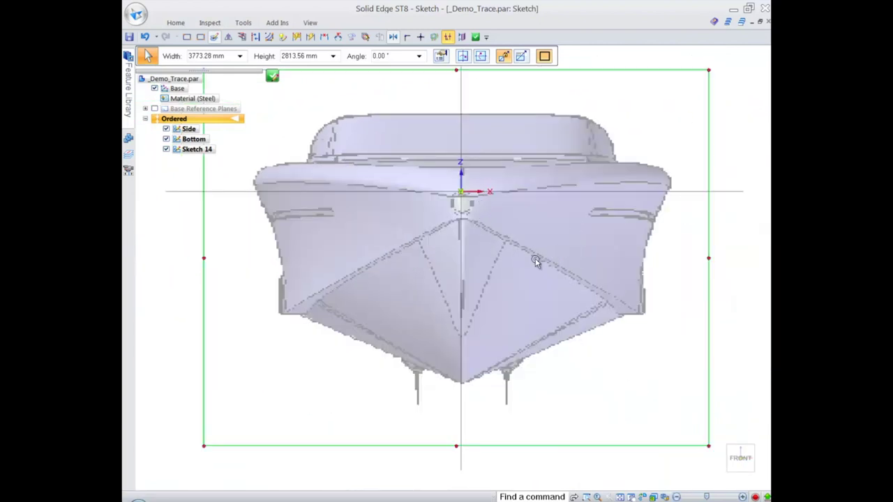
- Close the sketch holding the front image and finish it, returning to the part model
middle_drag(591, 250, 568, 258)
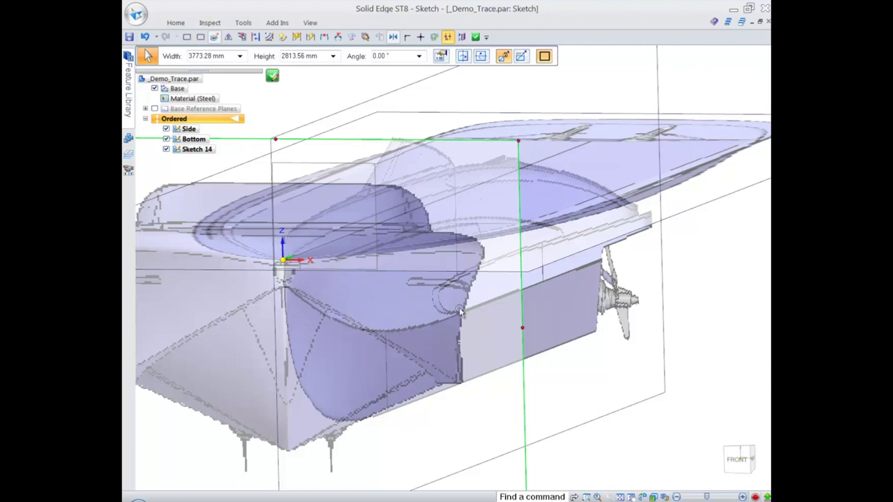
click(273, 77)
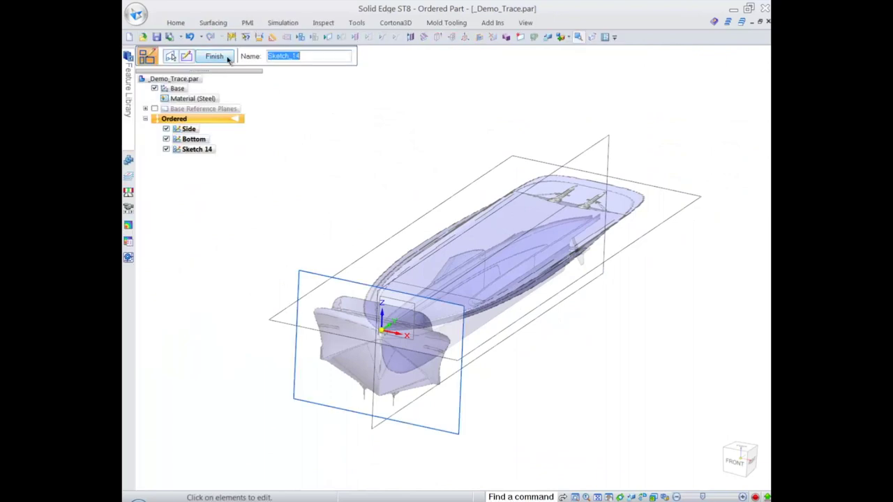
click(216, 56)
click(215, 56)
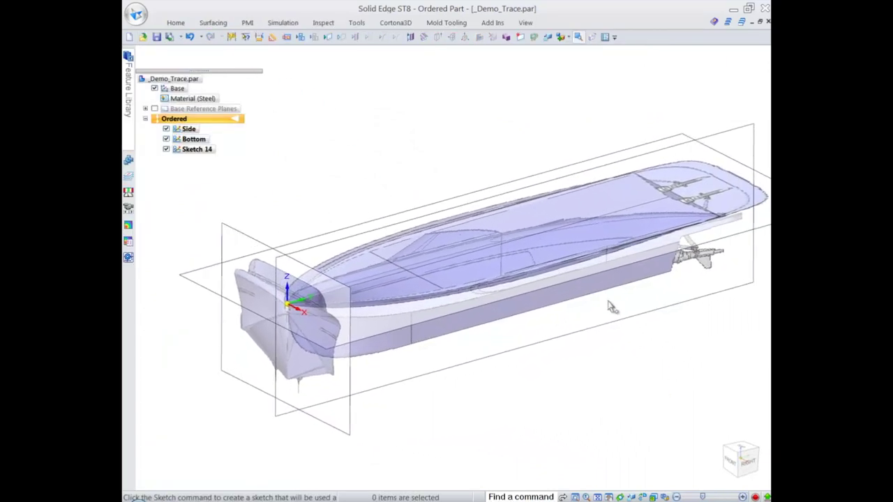
- Start a new sketch with the Feature's Plane option, on the same plane as the Side sketch
right_click(369, 134)
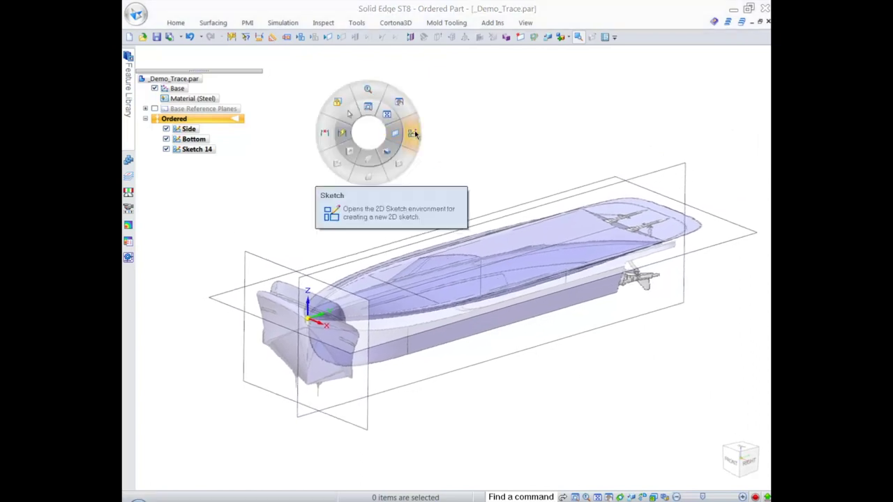
click(413, 134)
click(318, 56)
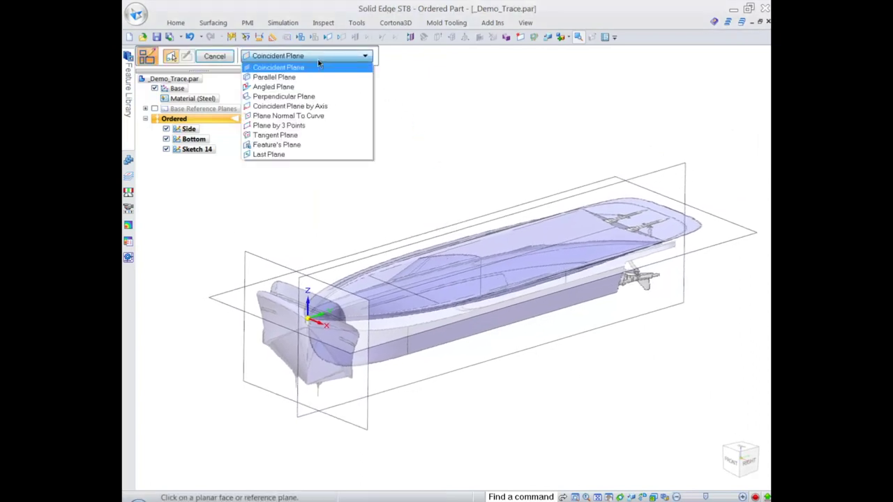
click(277, 145)
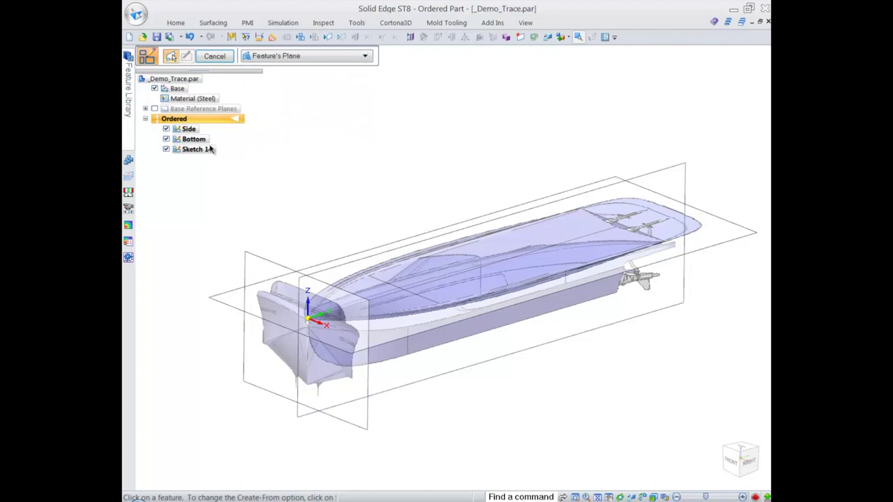
click(187, 129)
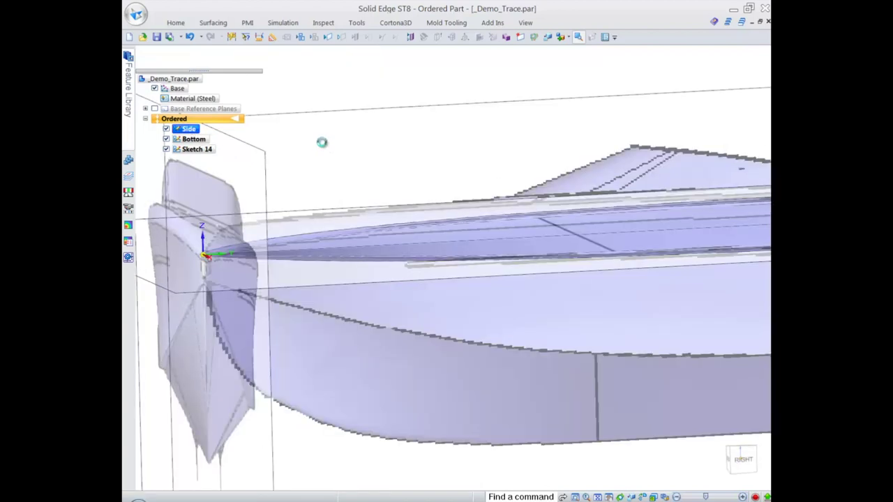
- Trace the hull's upper chine line on the side image with a six-point Curve from the bow to the stern
scroll(456, 172, down, 7)
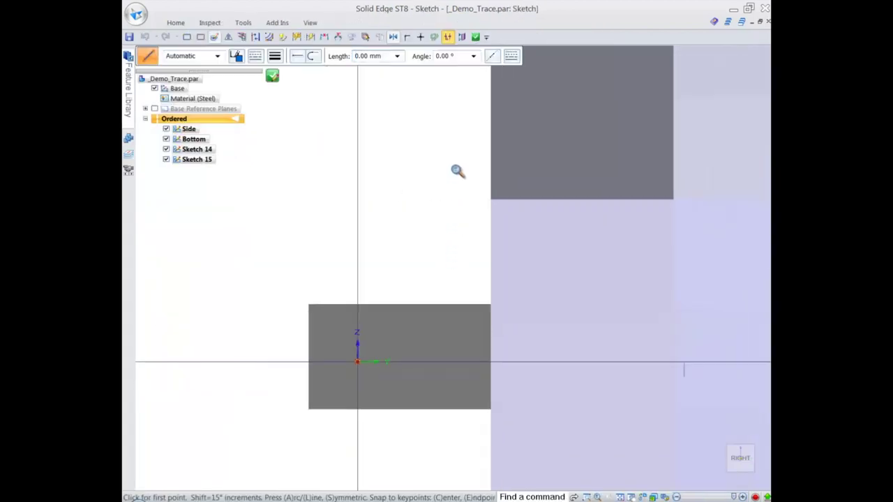
scroll(542, 202, down, 5)
shift+middle_drag(518, 126, 389, 180)
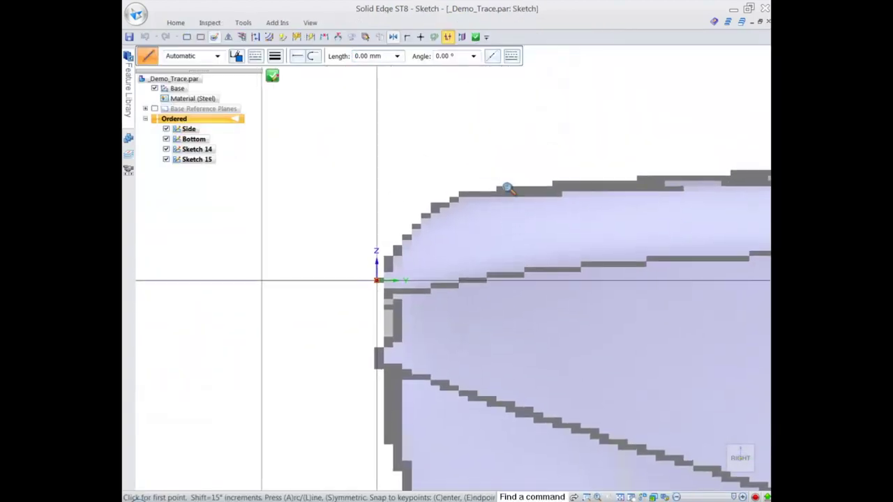
scroll(507, 188, down, 5)
scroll(454, 127, down, 3)
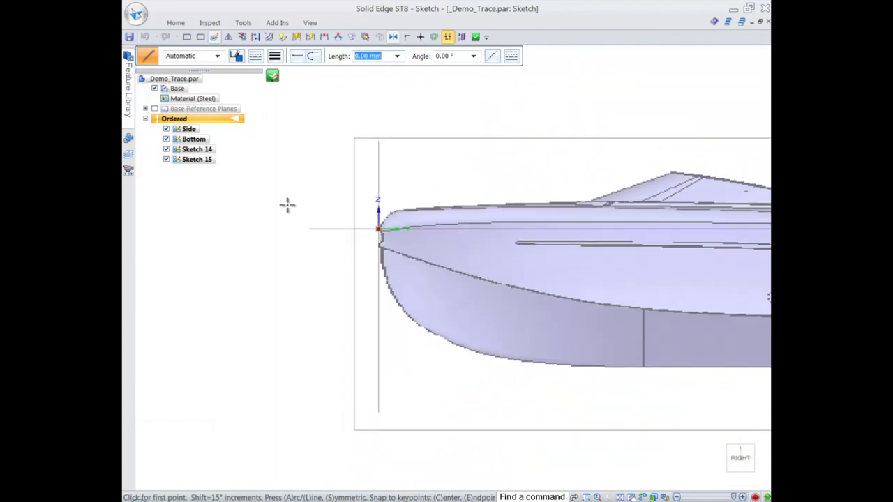
right_drag(270, 211, 300, 241)
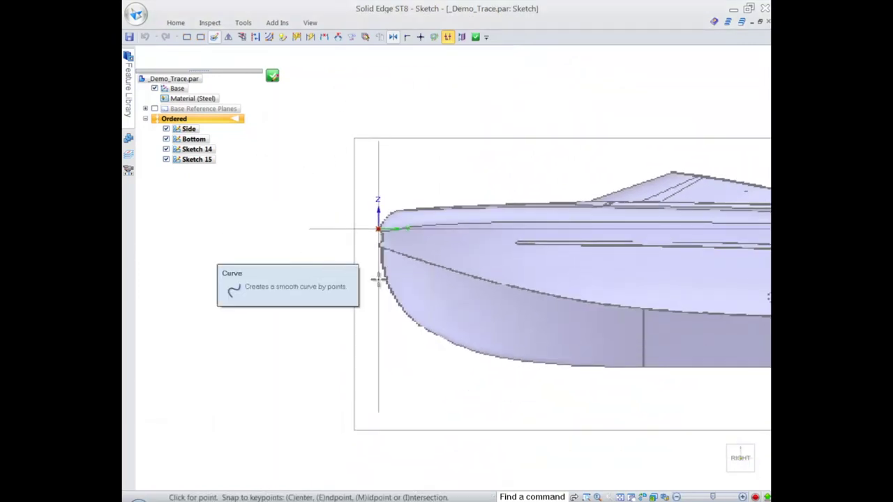
click(380, 249)
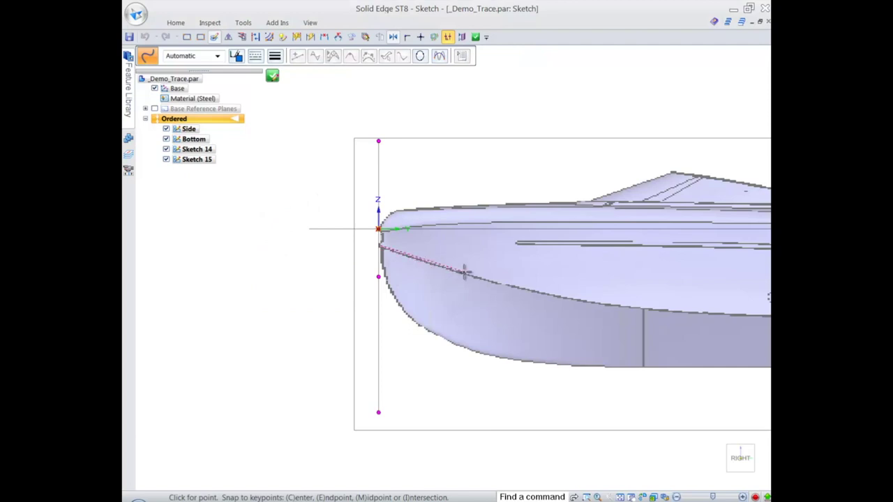
click(589, 303)
shift+middle_drag(602, 272, 382, 222)
click(500, 263)
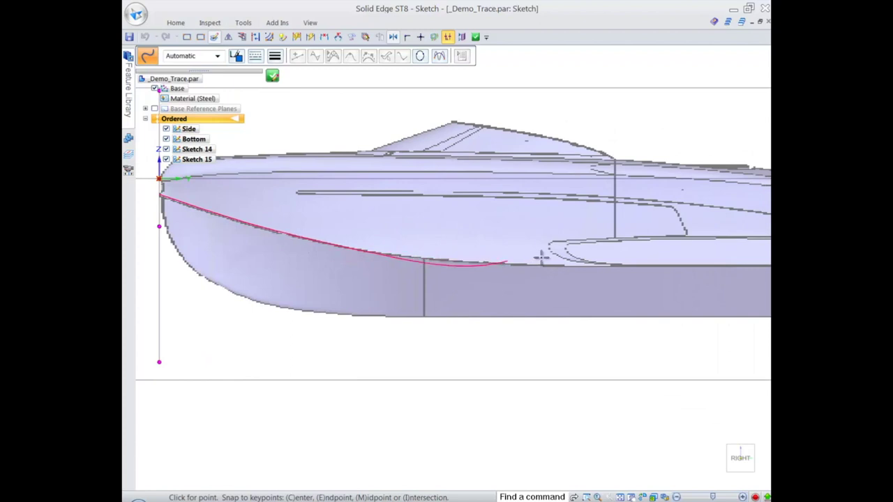
scroll(544, 246, down, 5)
shift+middle_drag(476, 193, 331, 208)
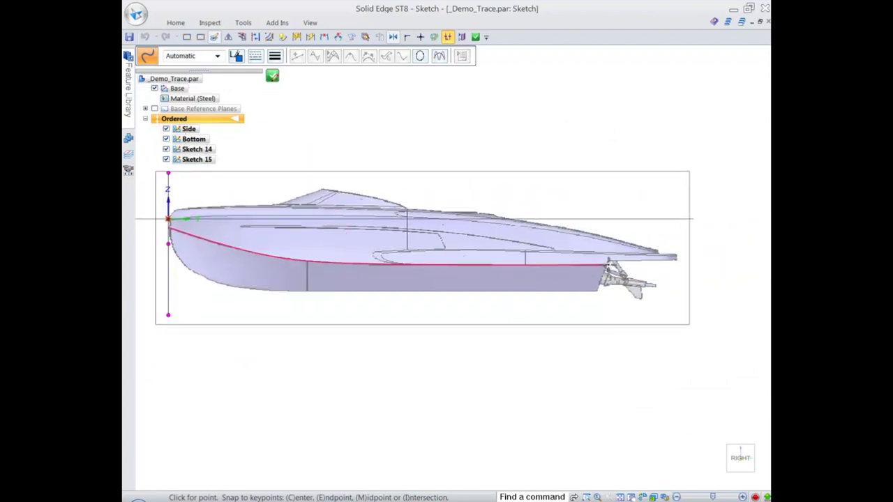
click(607, 264)
right_click(598, 151)
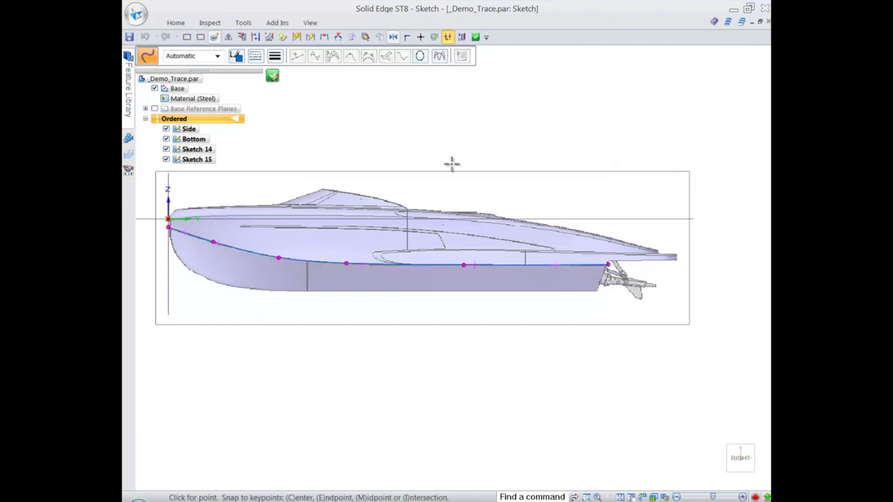
- Trace the keel with a seven-point Curve from the chine curve's bow end along the hull bottom to the lower stern corner
scroll(293, 148, up, 3)
mouse_move(314, 166)
shift+middle_down()
mouse_move(588, 155)
mouse_move(574, 157)
shift+middle_up()
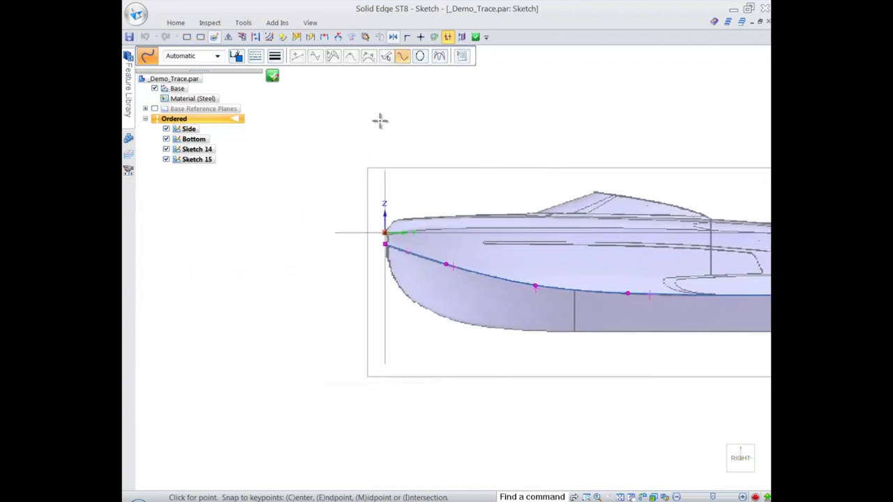
right_drag(376, 121, 412, 153)
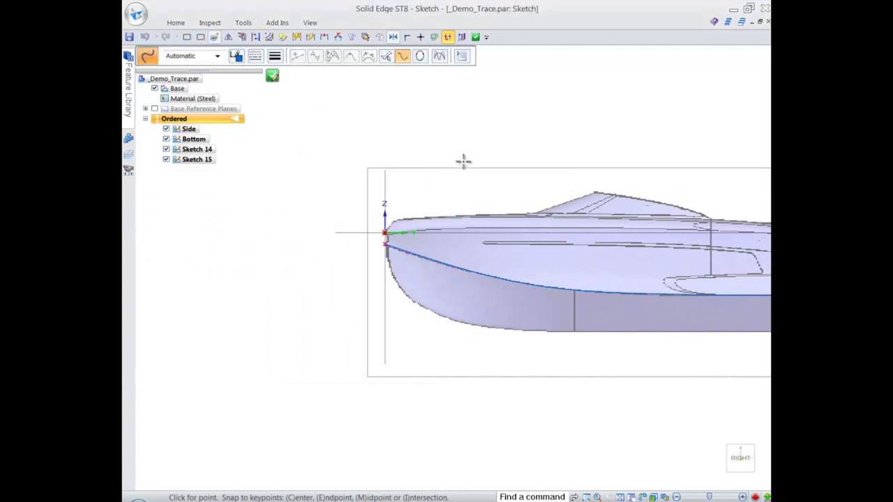
scroll(452, 209, up, 2)
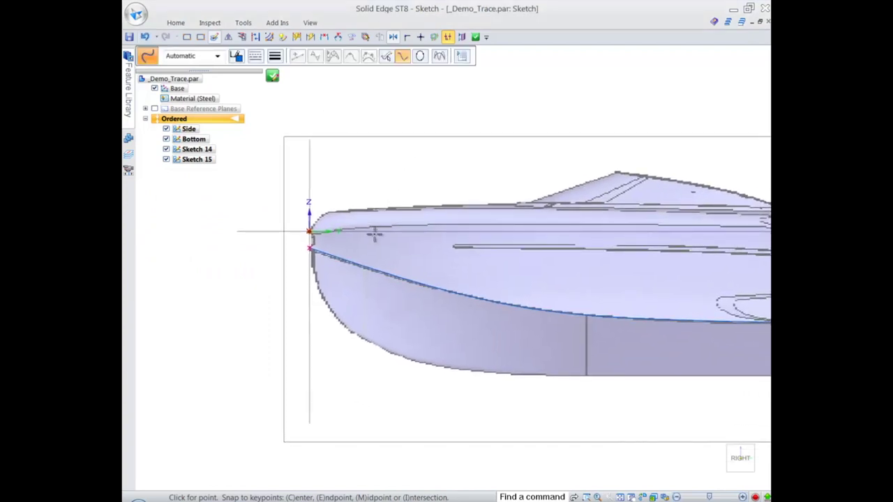
click(309, 246)
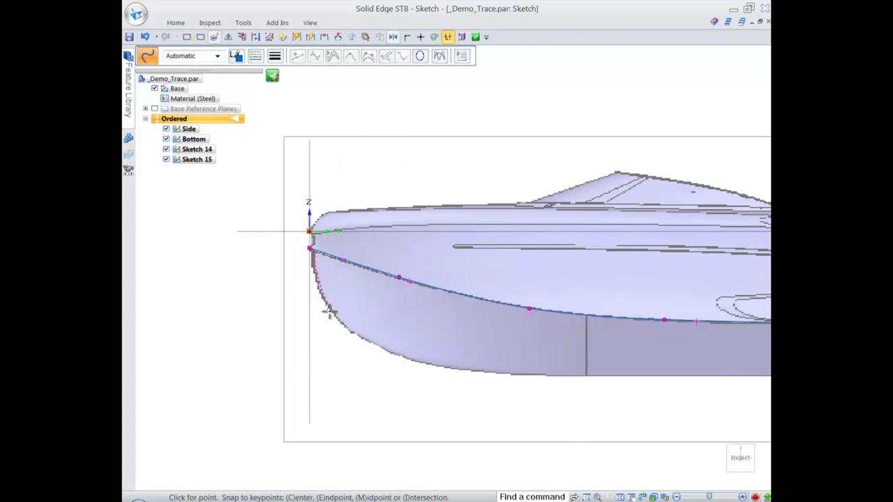
mouse_move(330, 310)
mouse_down()
mouse_move(420, 376)
mouse_move(432, 369)
mouse_move(540, 375)
mouse_move(530, 340)
mouse_up()
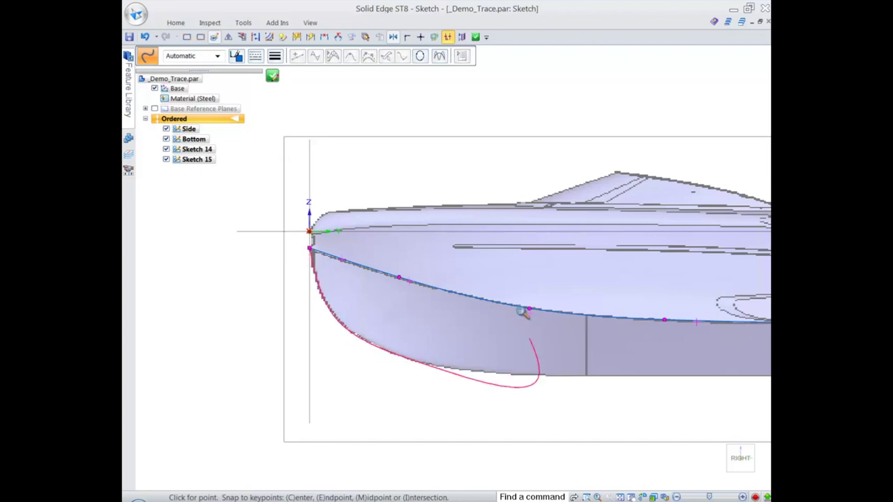
scroll(522, 312, down, 3)
shift+middle_drag(522, 313, 256, 299)
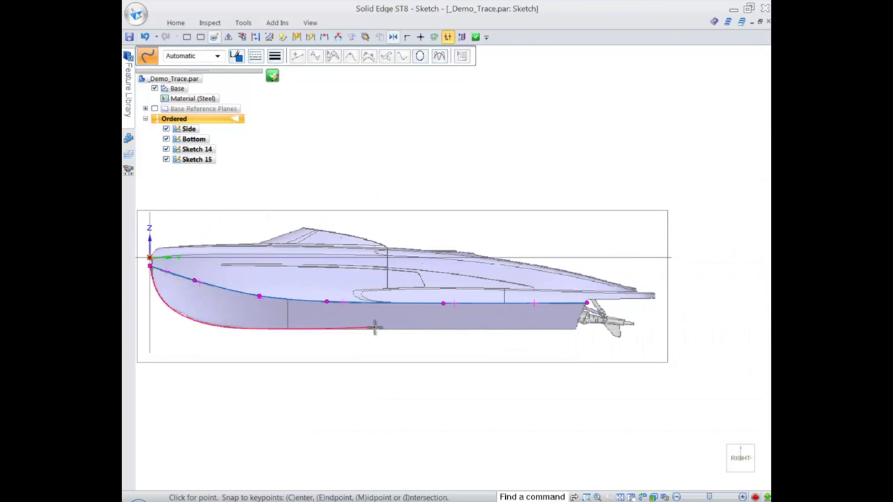
mouse_move(374, 328)
mouse_down()
mouse_move(579, 329)
mouse_move(619, 364)
mouse_up()
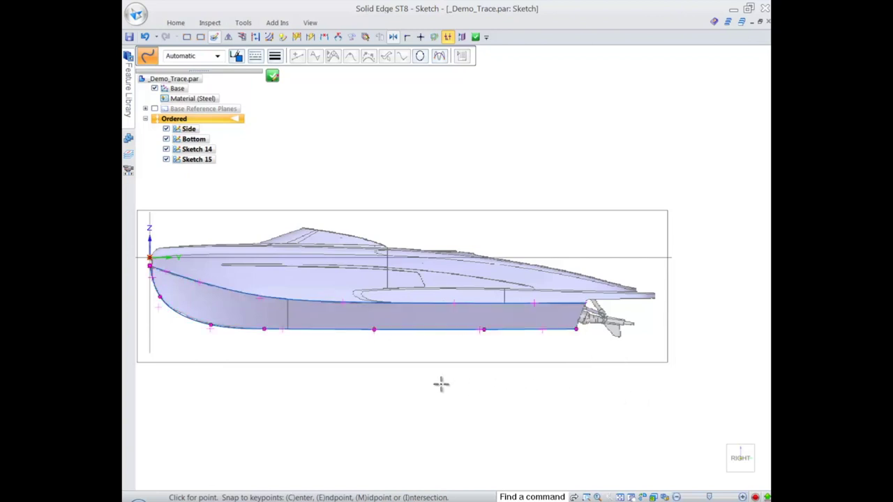
- Adjust the keel curve's two control vertices below the bow slightly inward so the curve follows the hull outline in the image
scroll(321, 369, up, 3)
shift+middle_drag(353, 405, 556, 400)
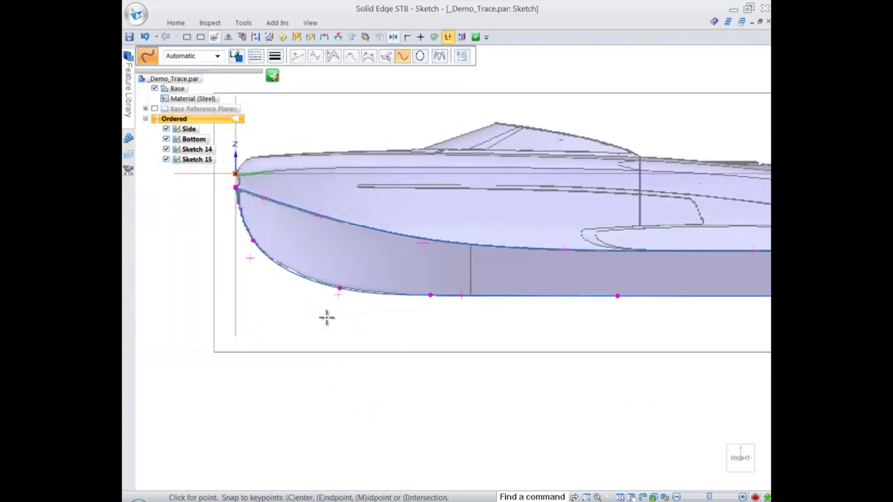
scroll(329, 348, up, 2)
shift+middle_drag(327, 362, 330, 367)
scroll(329, 368, down, 2)
scroll(319, 331, down, 2)
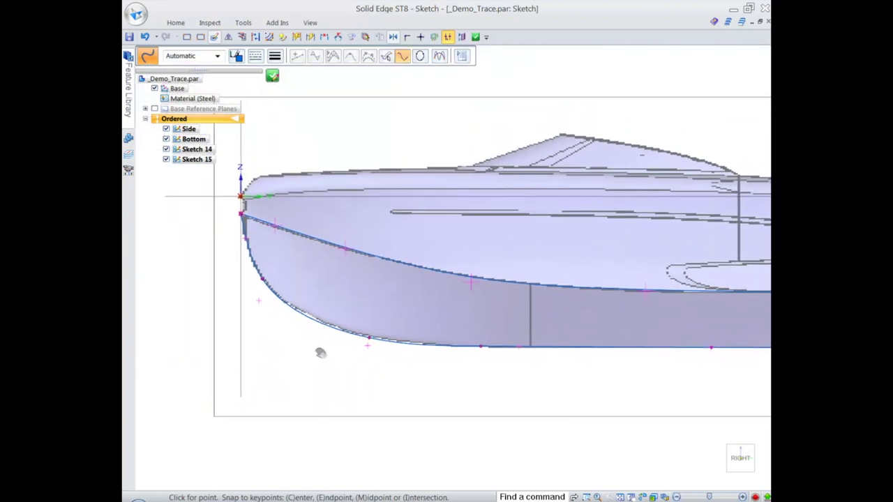
scroll(344, 299, up, 2)
key(Escape)
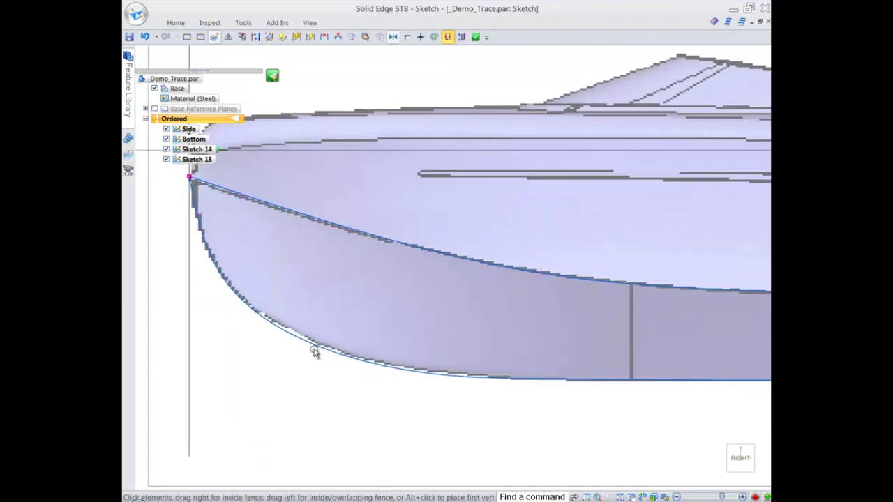
click(315, 350)
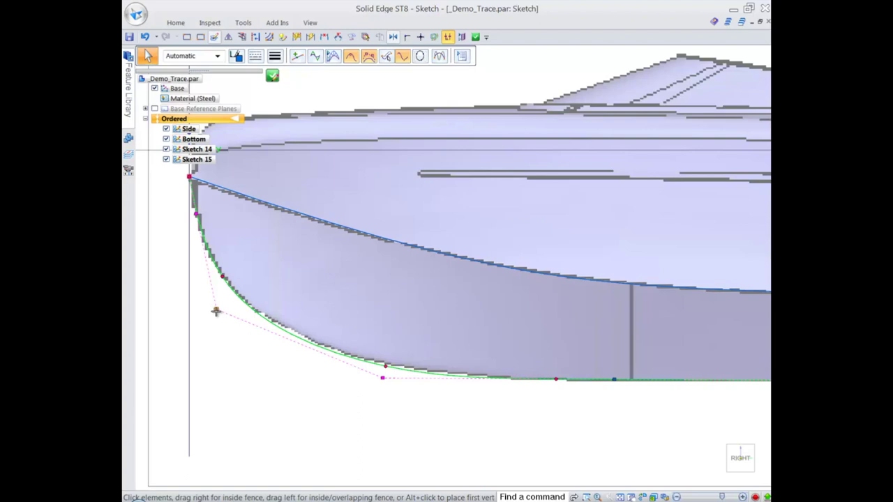
drag(215, 311, 218, 307)
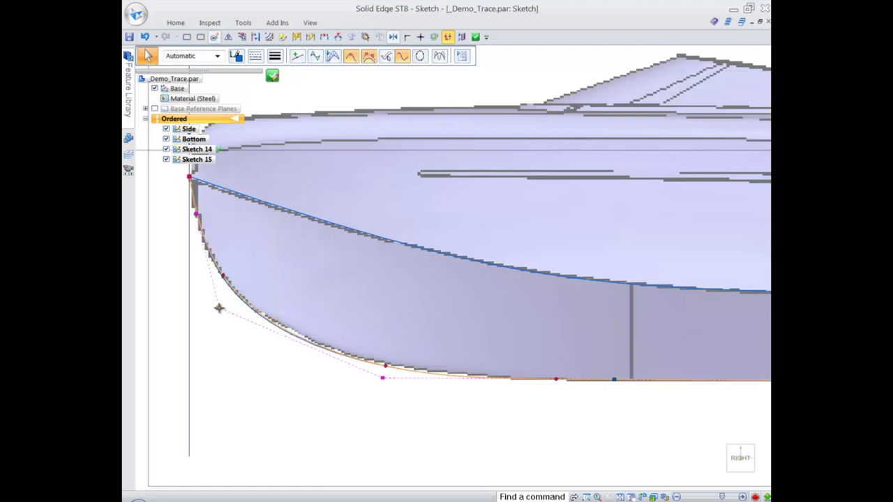
click(393, 365)
drag(384, 379, 384, 375)
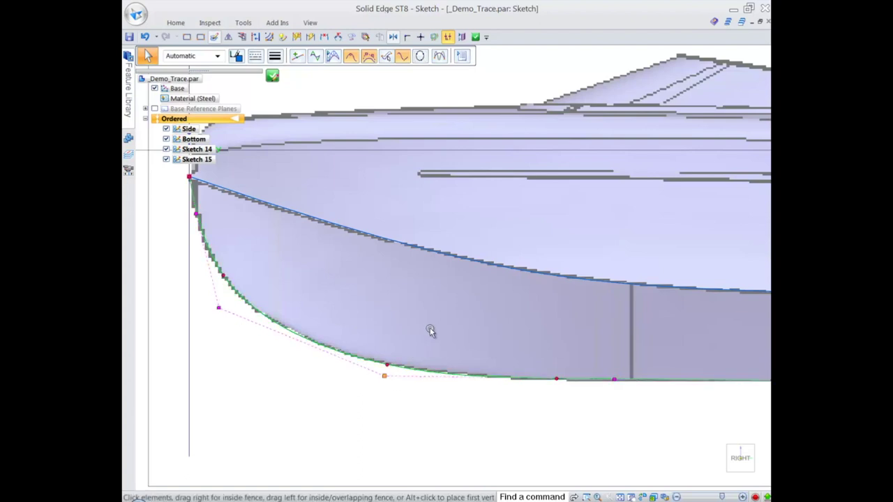
- Select the chine curve and examine how closely it follows the side image near the bow and along the hull
click(435, 253)
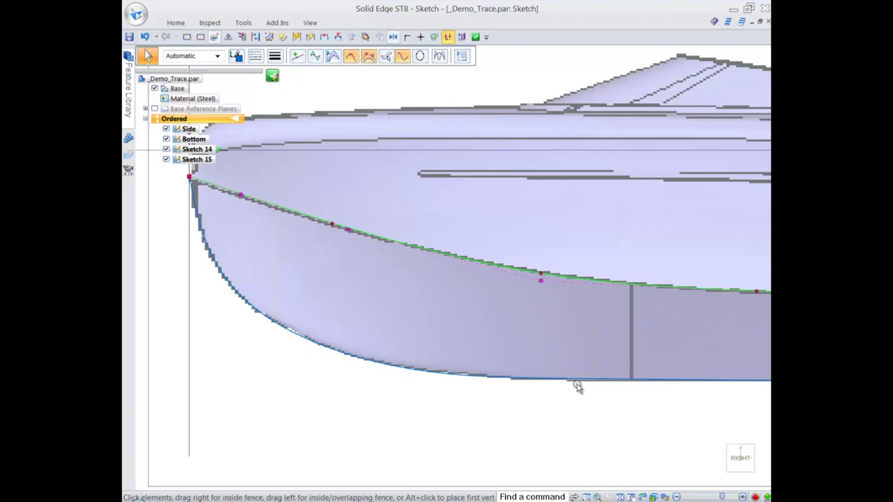
scroll(439, 363, down, 3)
scroll(439, 371, up, 2)
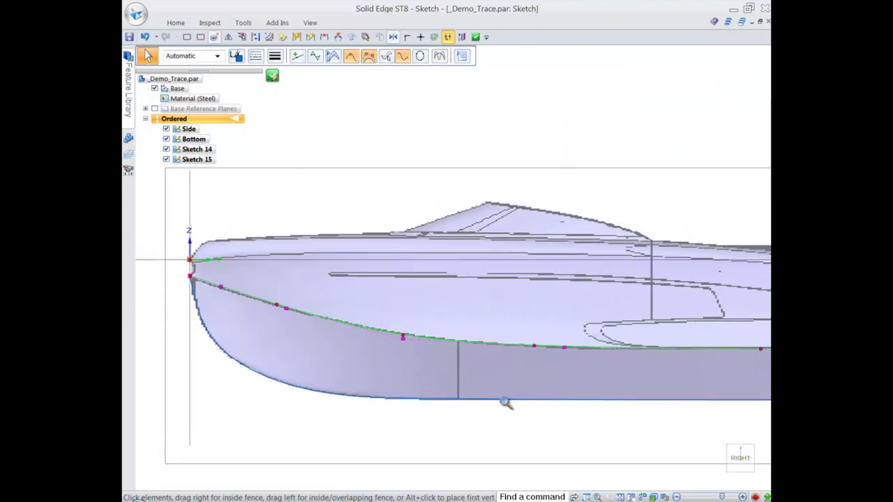
scroll(505, 402, up, 1)
shift+middle_drag(559, 405, 654, 393)
scroll(282, 223, up, 2)
shift+middle_drag(235, 256, 434, 300)
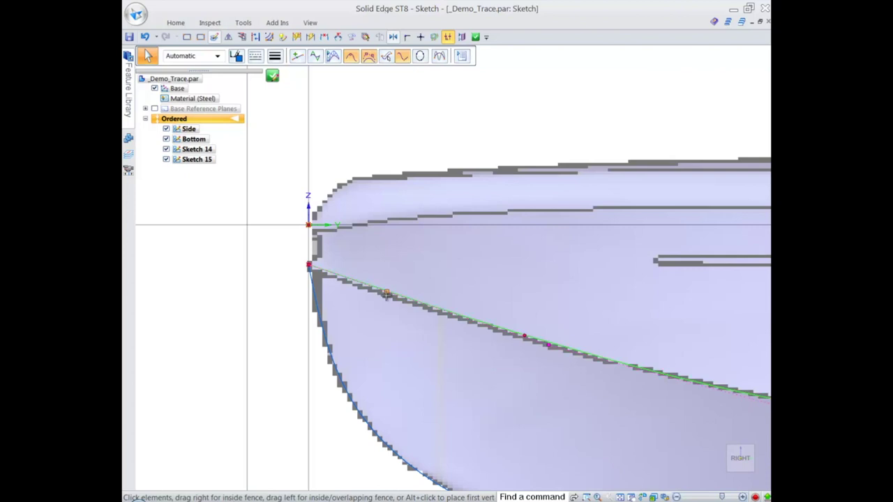
scroll(486, 305, down, 1)
scroll(486, 305, down, 3)
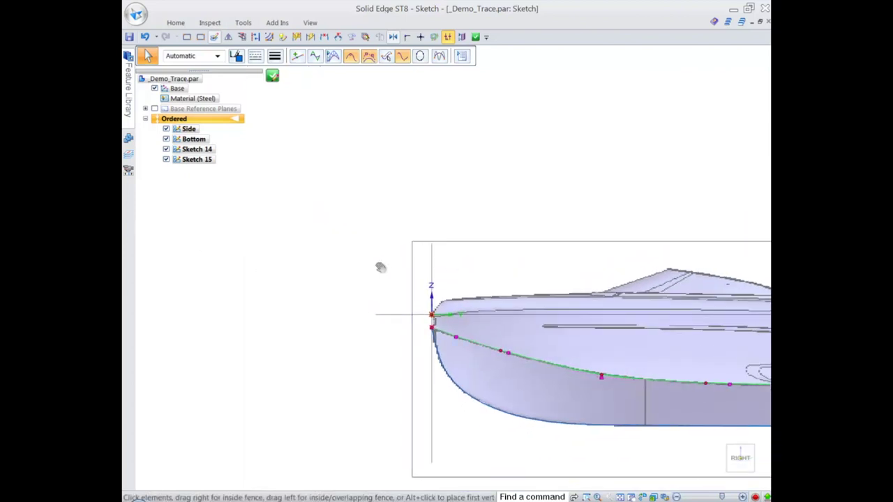
- Close and finish the sketch containing the chine and keel curves
click(273, 77)
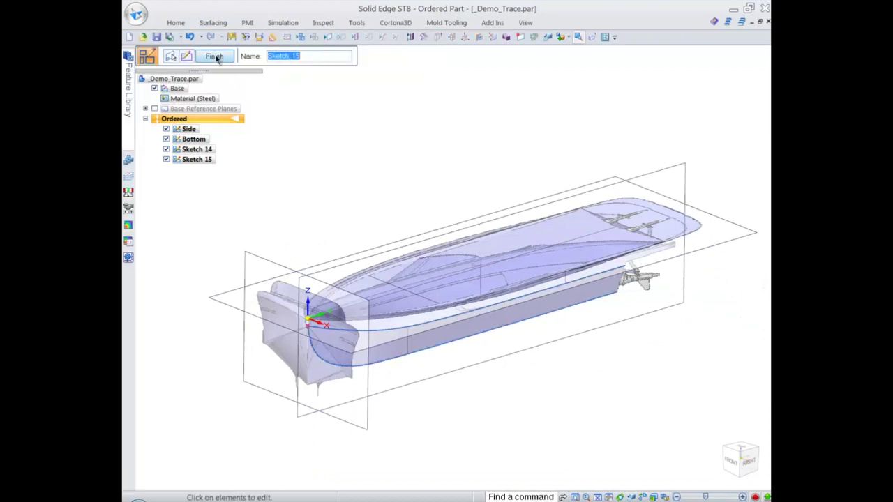
click(214, 56)
click(213, 56)
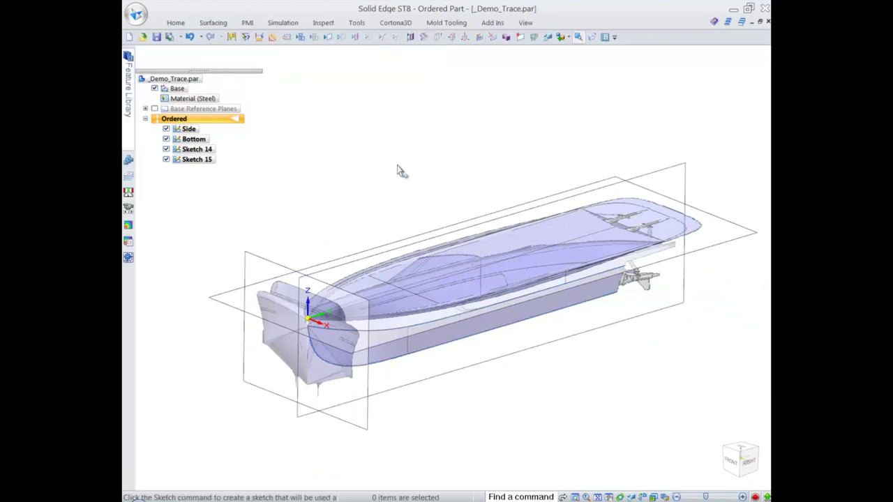
- Start a new sketch on the same plane as the Bottom image sketch, using the Feature's Plane option
right_click(410, 166)
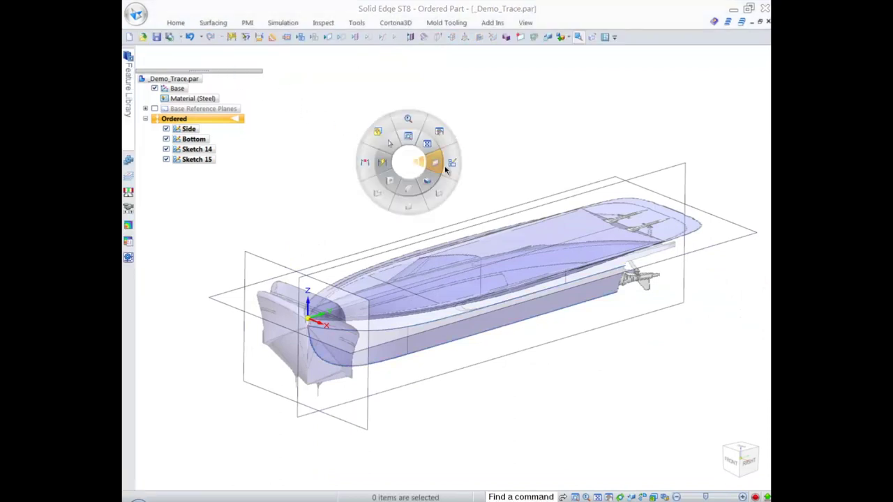
click(452, 165)
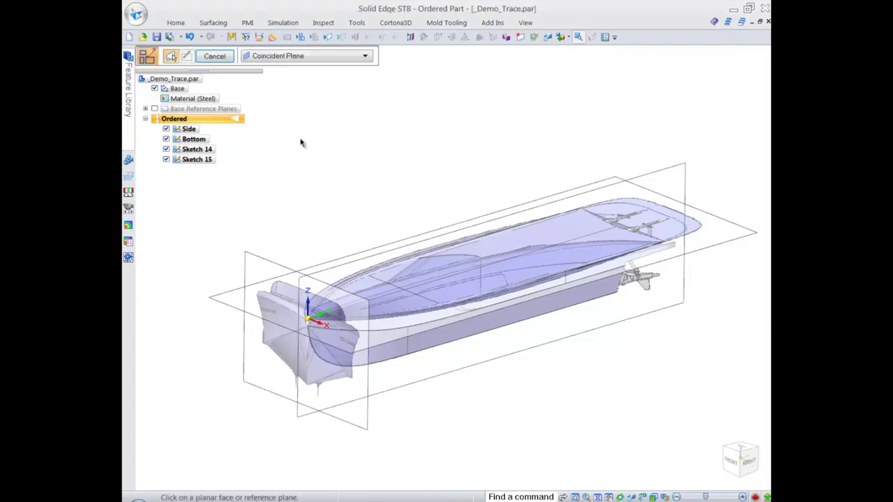
click(303, 58)
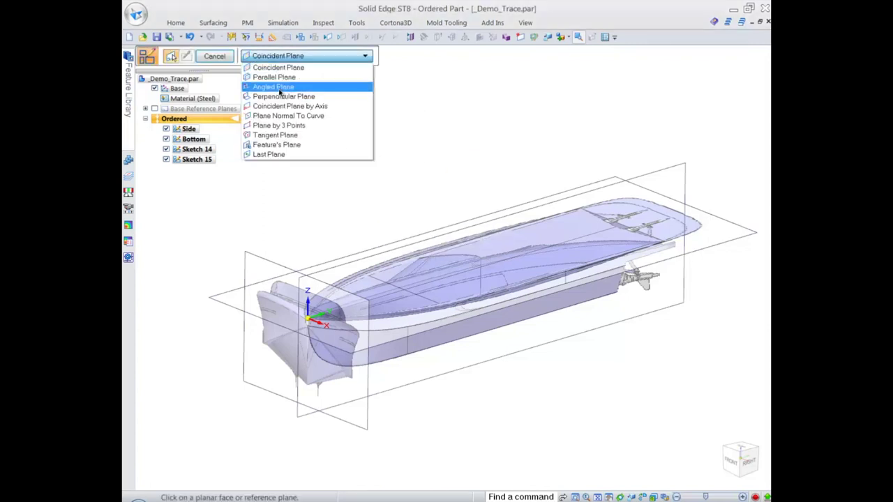
click(280, 144)
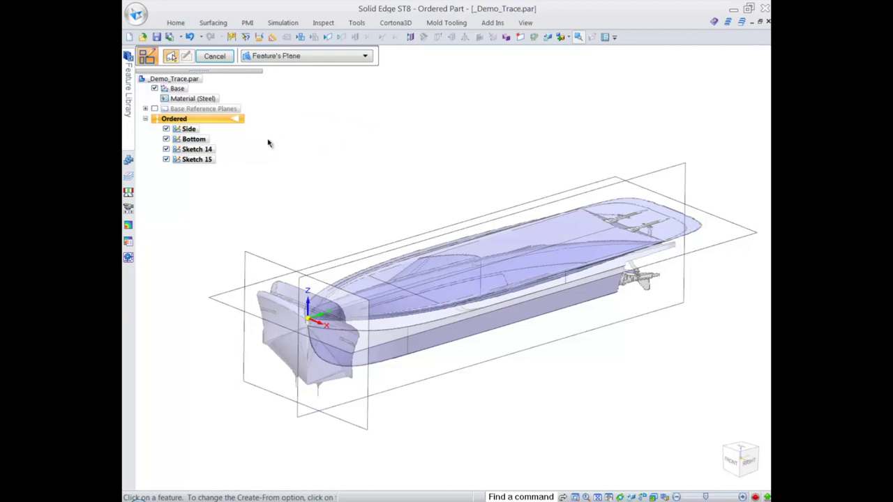
click(197, 139)
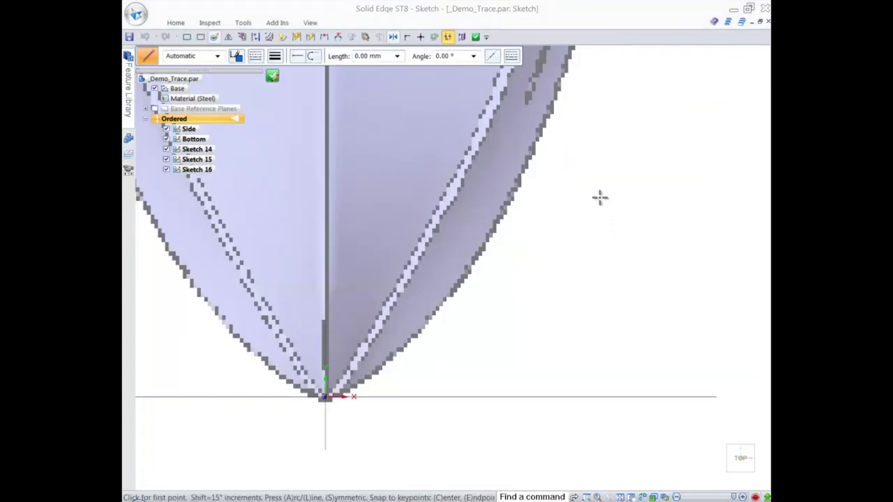
- Trace the chine in the bottom image with a Curve from the bow at the origin along one hull side to the stern corner
right_drag(598, 198, 621, 218)
click(628, 225)
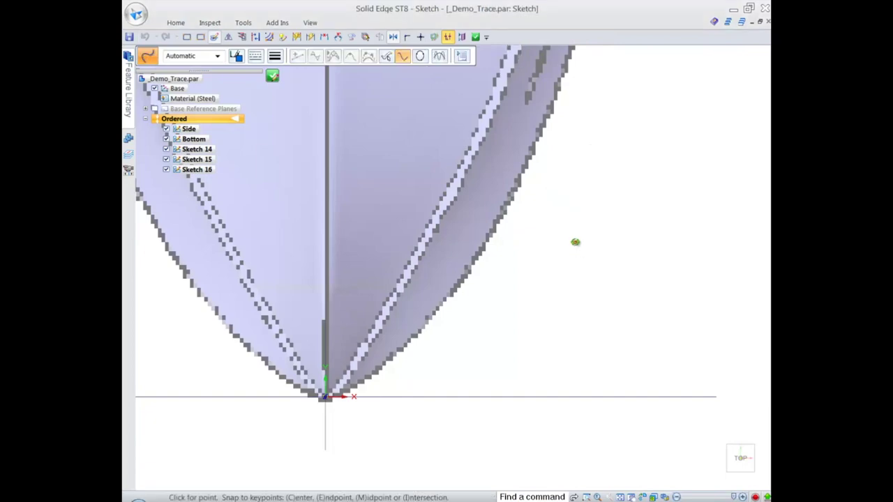
middle_drag(576, 241, 551, 239)
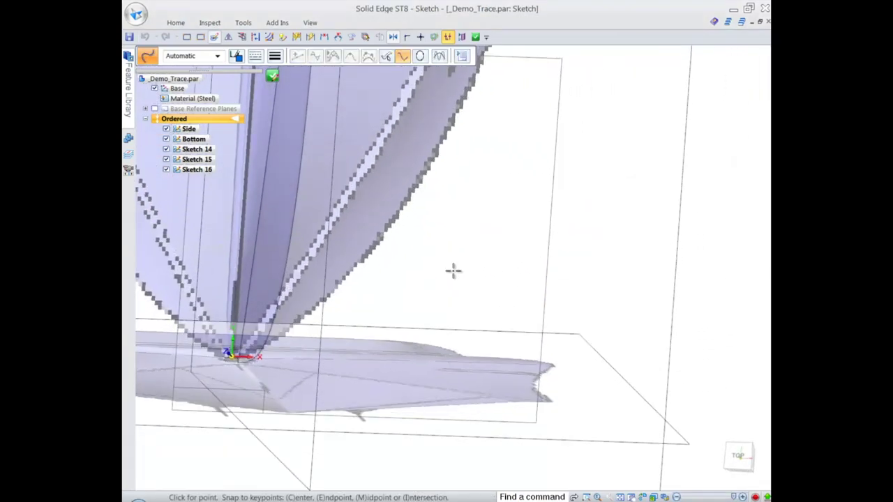
middle_drag(453, 260, 585, 260)
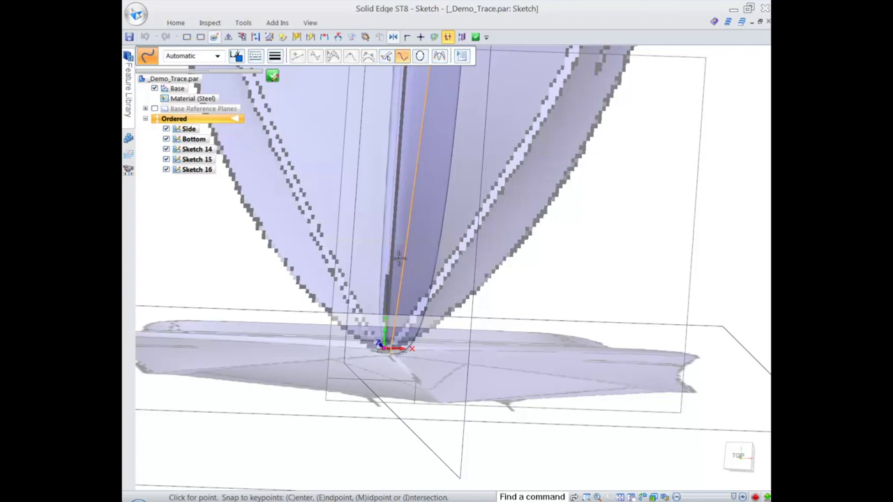
click(405, 263)
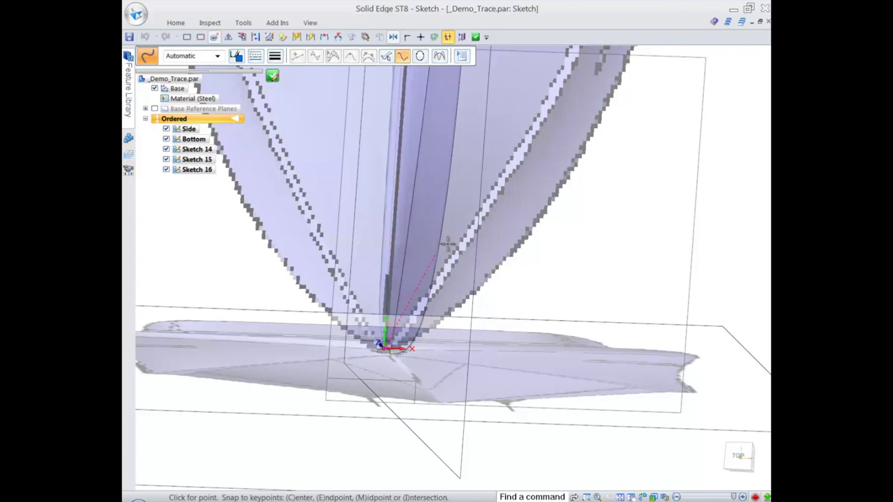
key(ctrl+h)
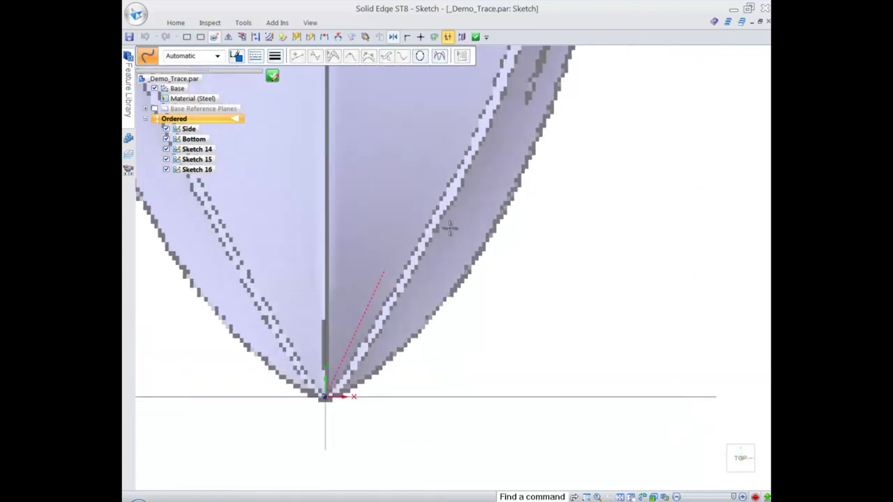
scroll(494, 244, down, 3)
shift+middle_drag(496, 249, 490, 210)
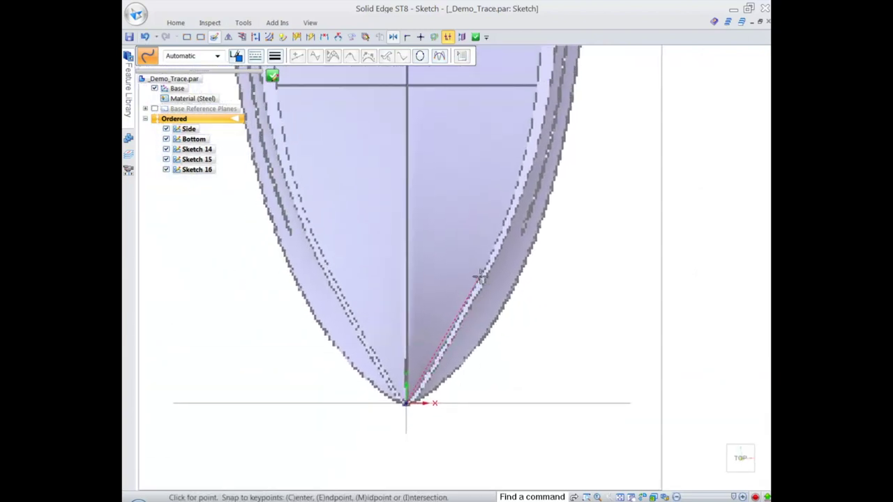
mouse_move(480, 276)
mouse_down()
mouse_move(534, 134)
mouse_move(533, 105)
mouse_up()
click(537, 102)
scroll(537, 62, down, 3)
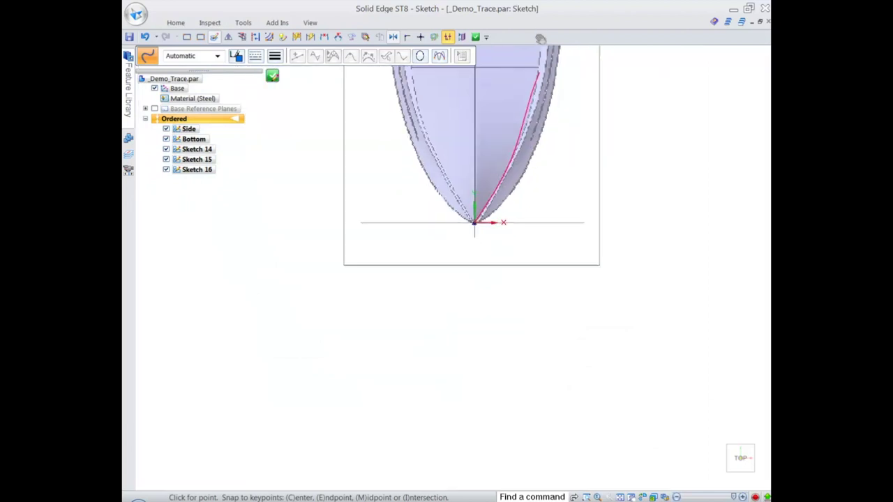
shift+middle_drag(536, 62, 524, 259)
drag(523, 204, 529, 80)
scroll(528, 80, down, 4)
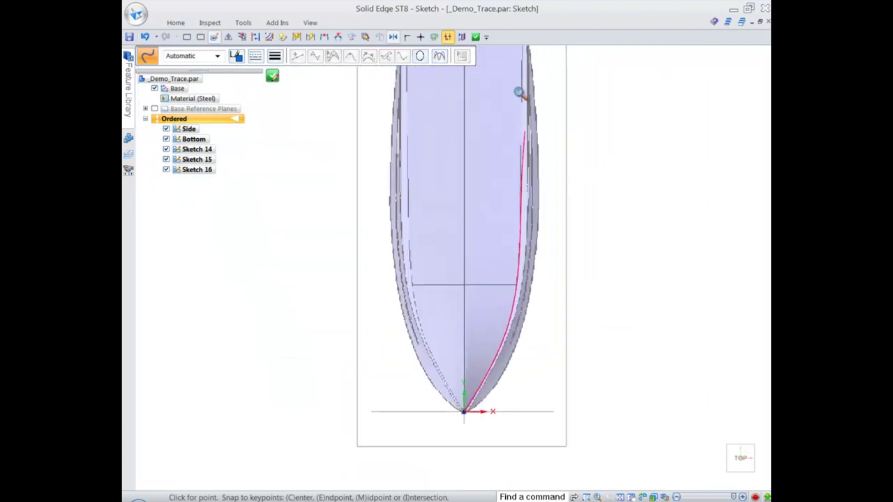
ctrl+middle_drag(509, 265, 507, 289)
click(508, 235)
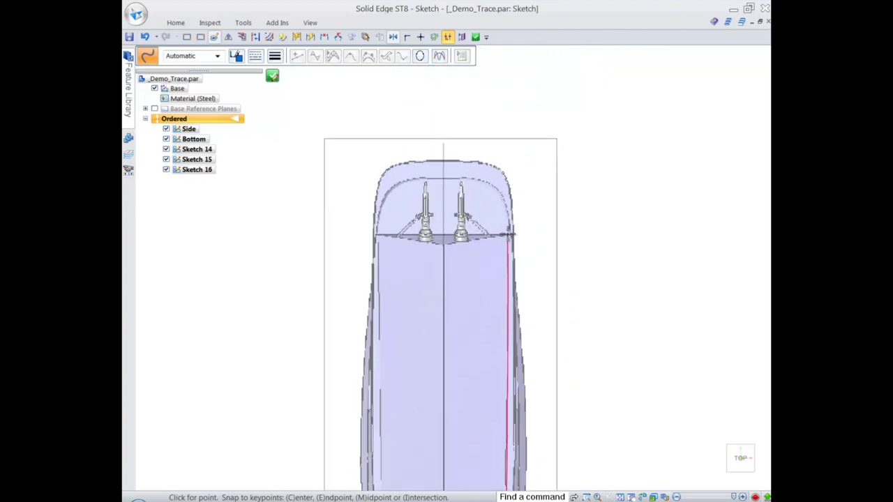
right_click(508, 235)
- Align the bottom-view curve's stern end horizontally with the stern end of the side-view chine curve, and finish the sketch
right_drag(508, 236, 575, 236)
scroll(559, 307, up, 4)
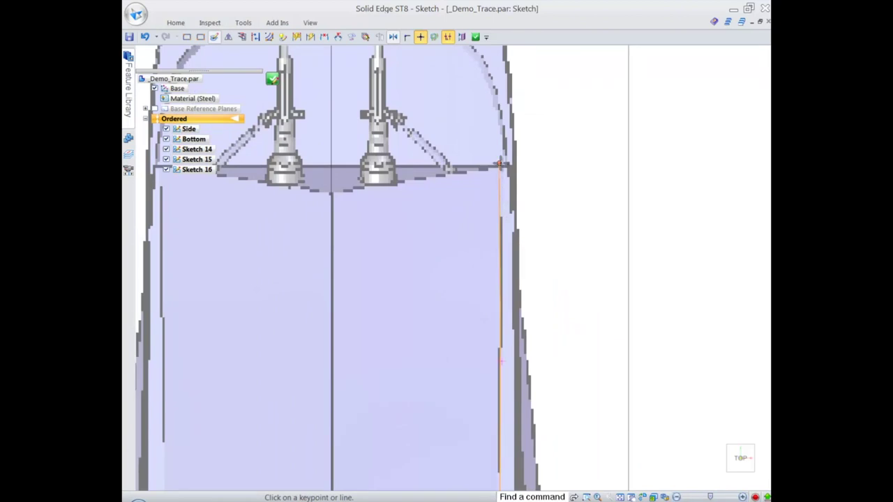
click(499, 164)
mouse_move(563, 217)
middle_down()
mouse_move(556, 210)
mouse_move(540, 219)
mouse_move(548, 217)
middle_up()
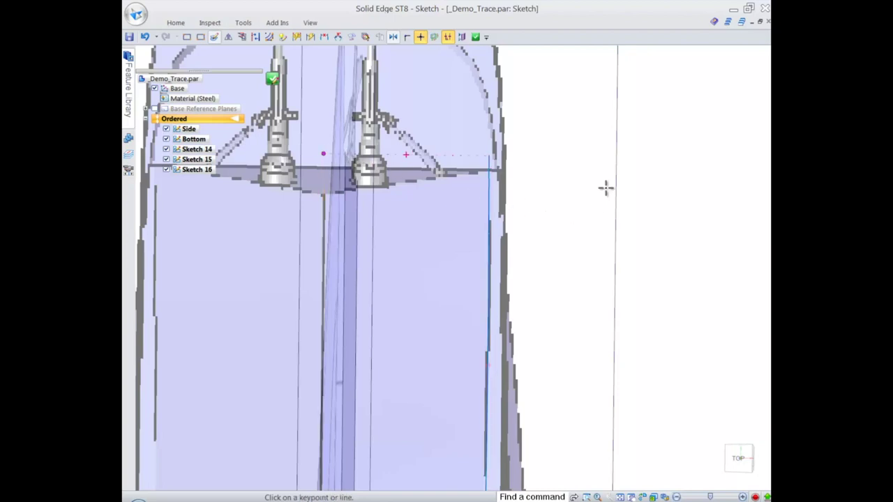
scroll(596, 180, down, 3)
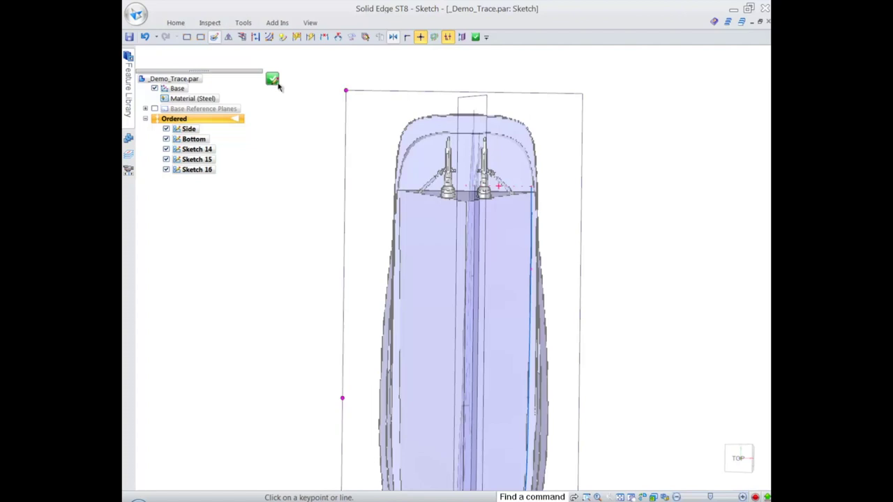
click(273, 80)
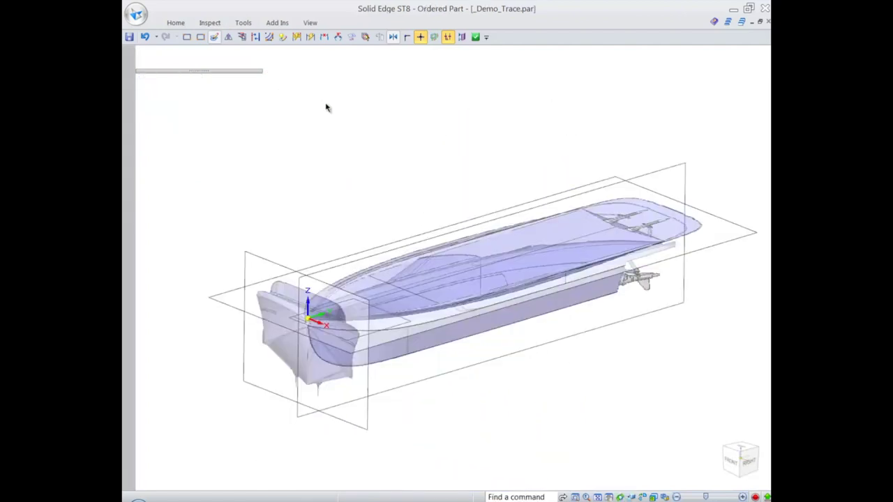
click(224, 60)
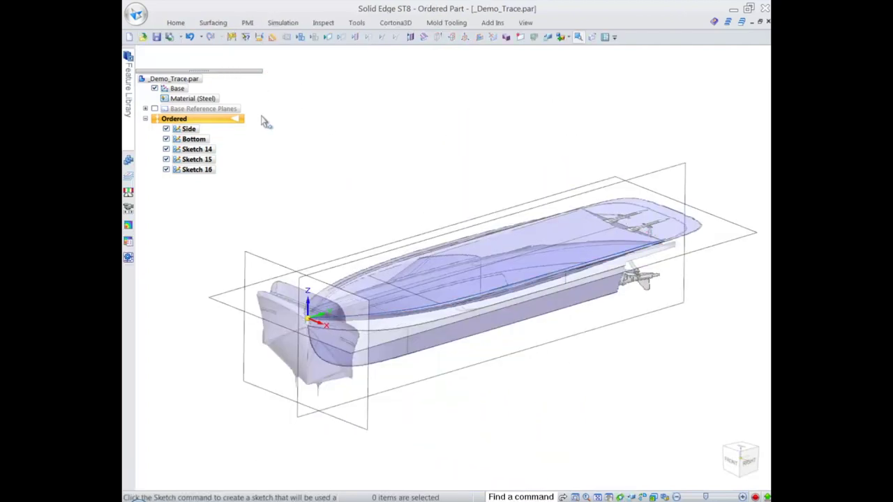
- Rename Sketch 14 as Front
click(199, 149)
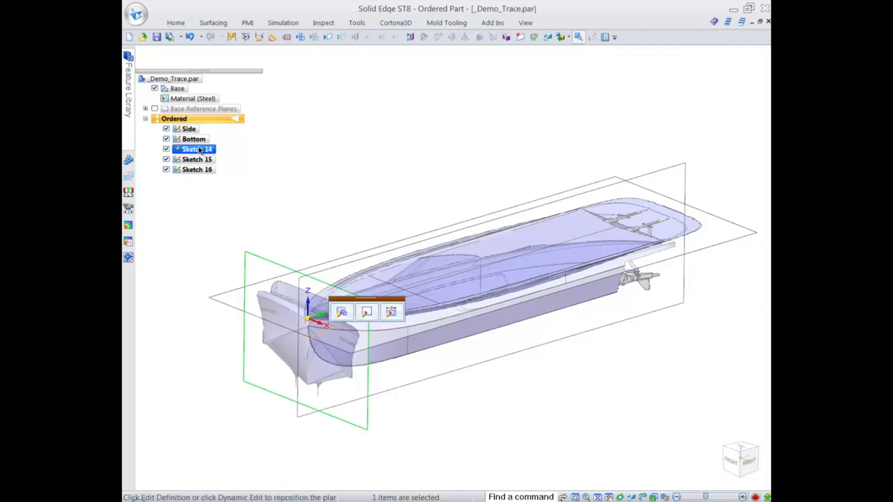
click(199, 149)
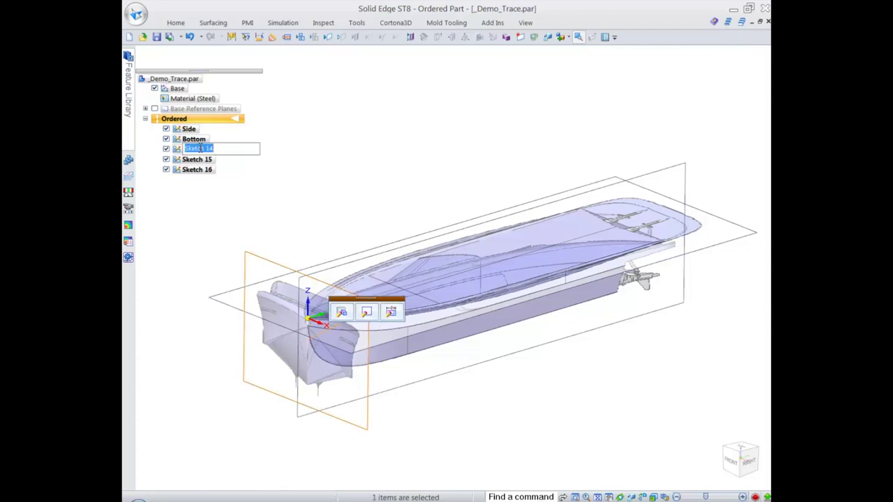
text(Front)
key(Return)
click(324, 148)
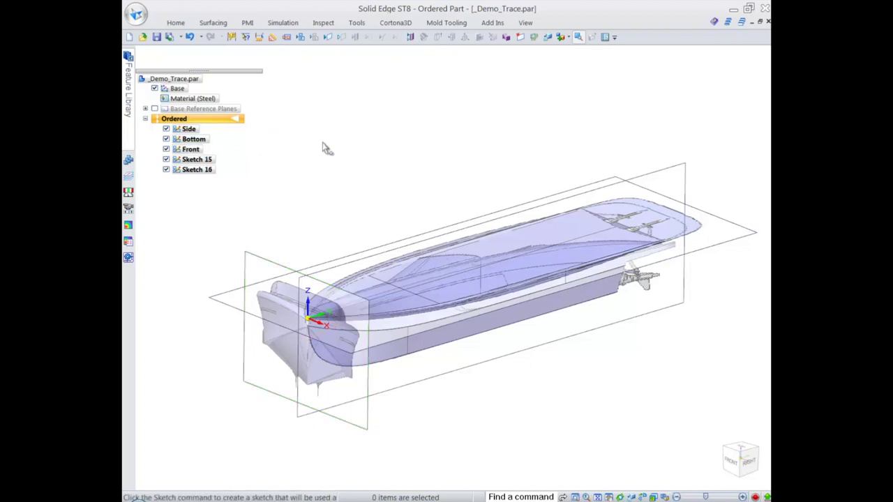
- Hide the Side, Bottom and Front image sketches so only the traced curves are displayed
click(166, 129)
click(166, 139)
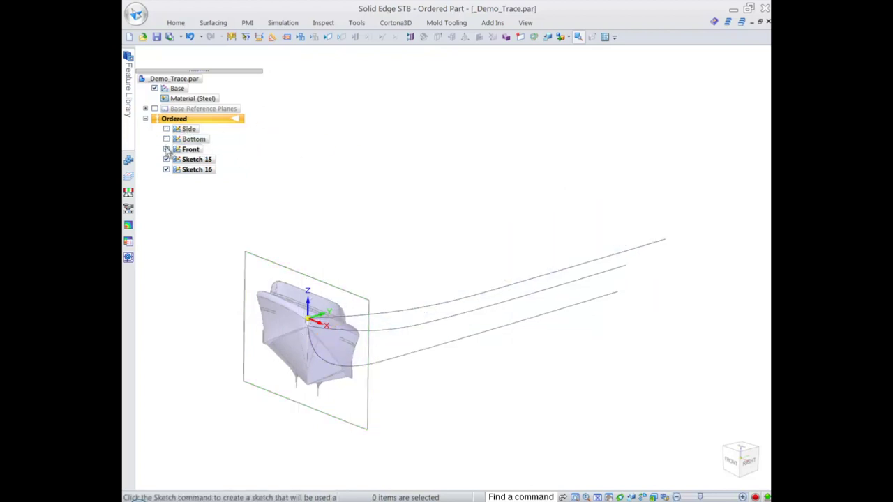
click(166, 150)
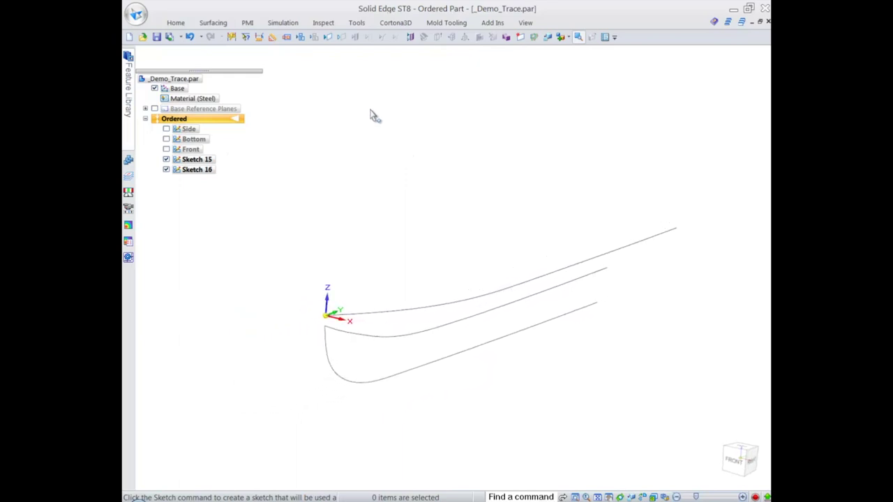
- Create a Cross curve from the side-view chine curve, picked as a Single element, and the bottom-view chine curve
click(213, 23)
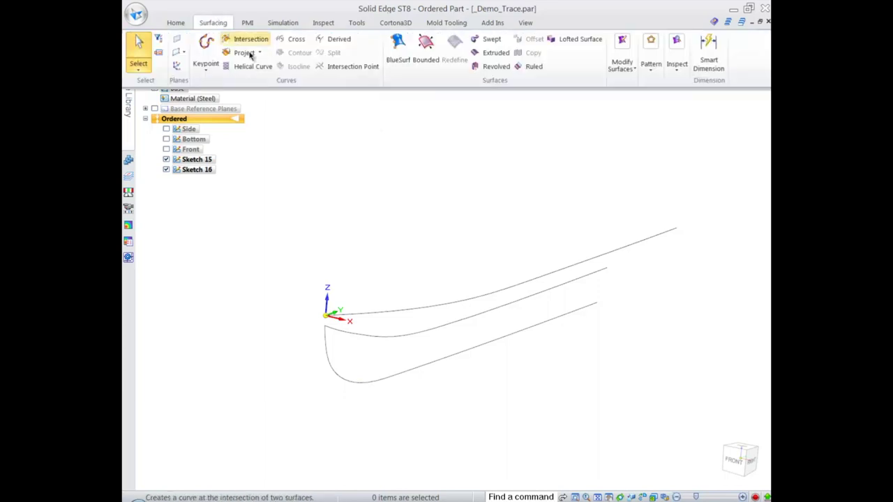
click(293, 36)
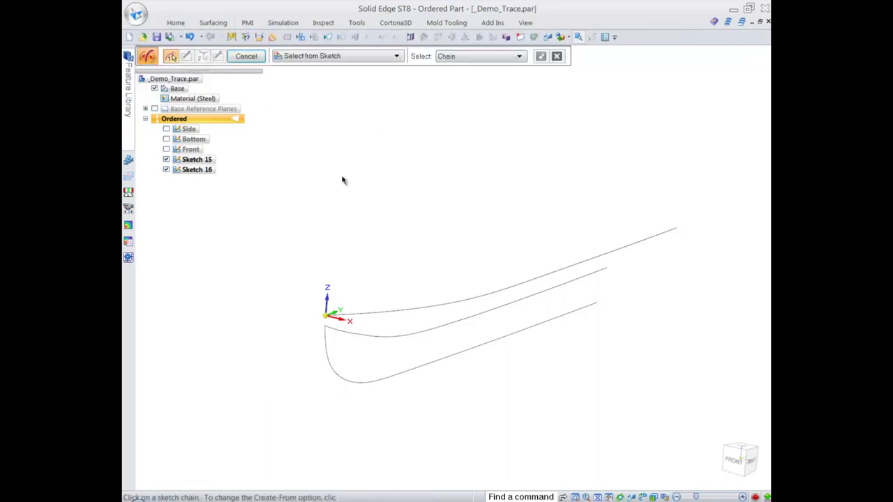
click(461, 57)
click(448, 72)
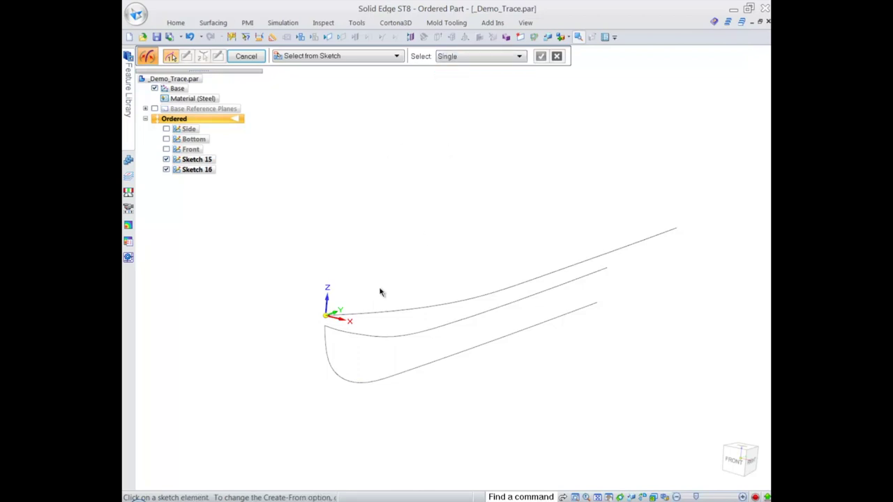
click(359, 337)
right_click(383, 311)
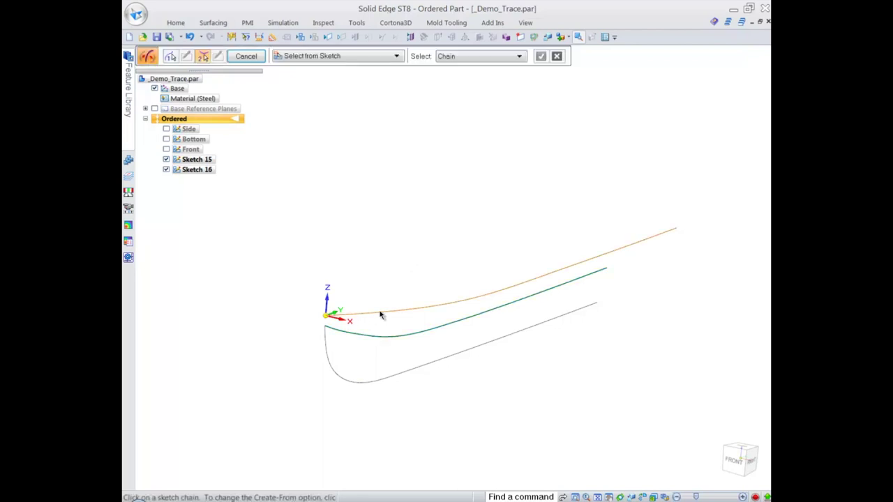
click(381, 316)
right_click(383, 211)
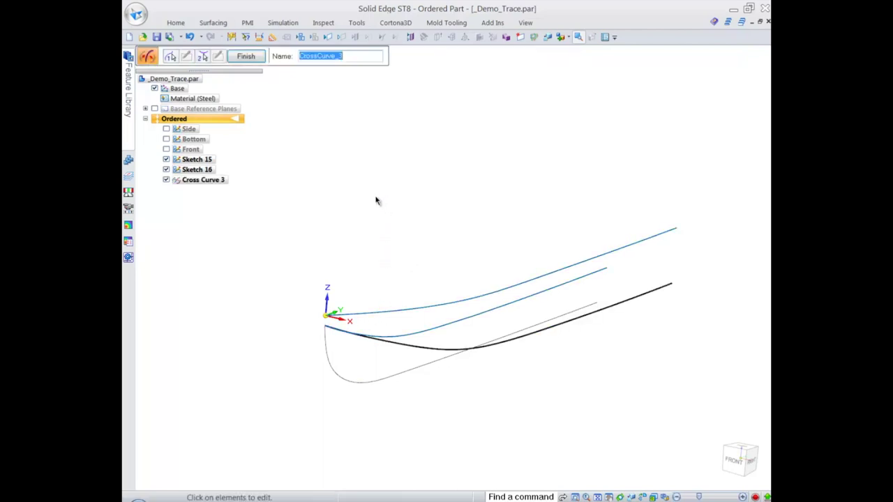
click(250, 59)
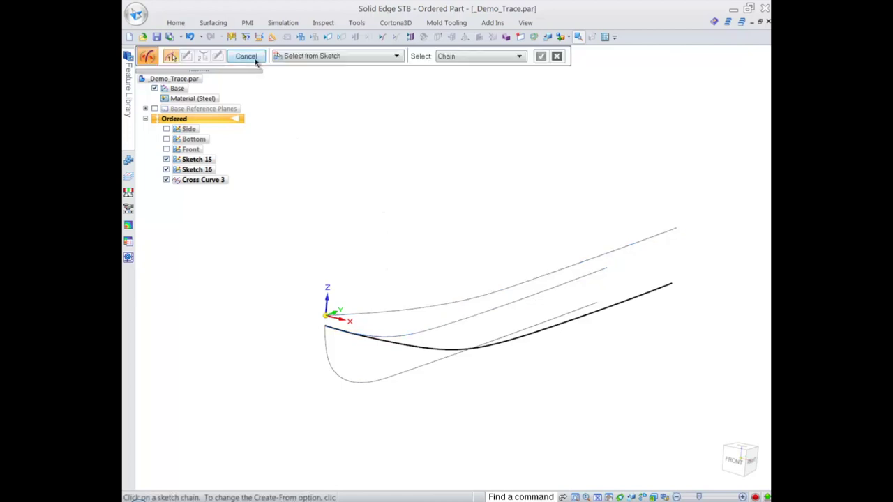
click(249, 59)
- Create a BlueSurf surface between the chine cross curve and the side-view keel curve, each picked as a Single element
mouse_move(362, 208)
middle_down()
mouse_move(400, 161)
mouse_move(456, 166)
mouse_move(329, 182)
mouse_move(365, 163)
mouse_move(358, 196)
mouse_move(394, 200)
middle_up()
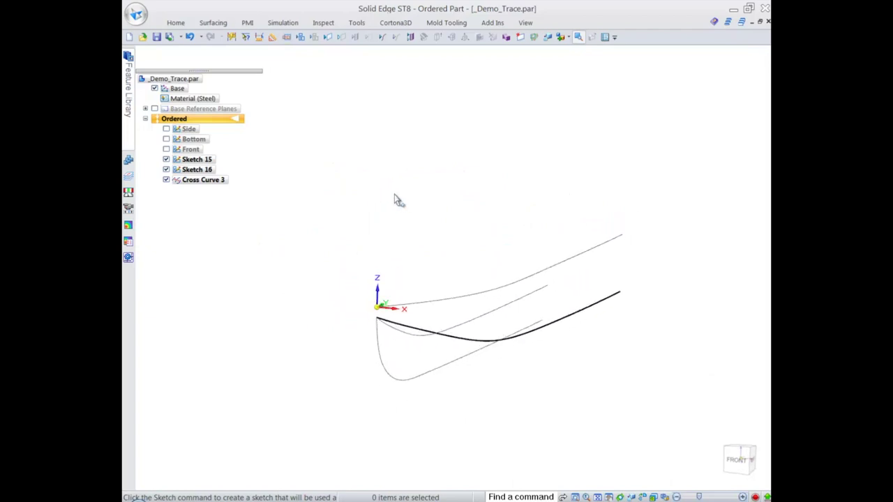
right_click(395, 145)
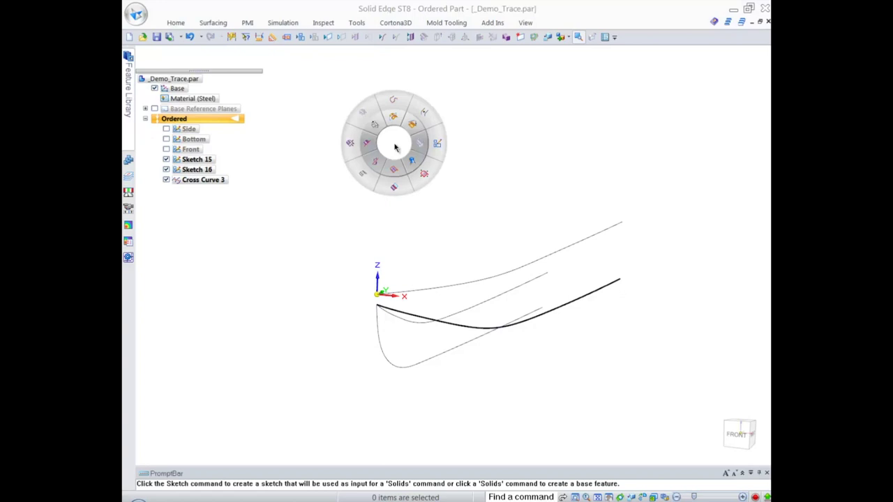
click(420, 163)
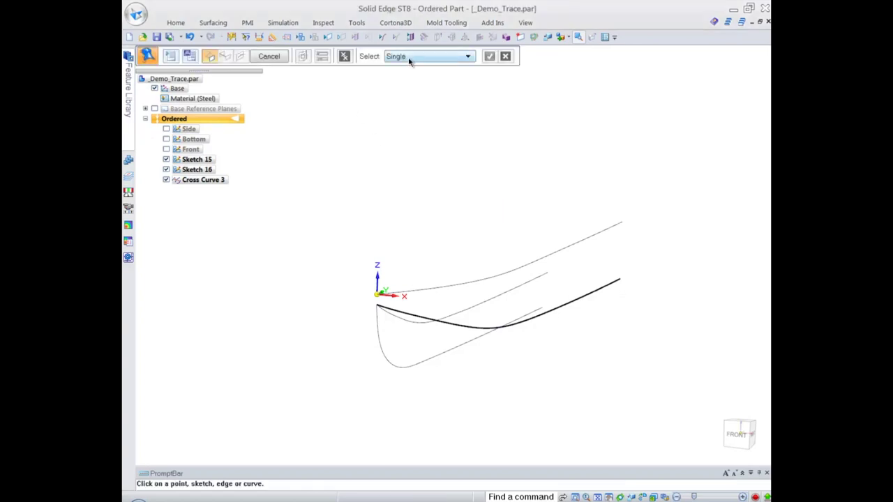
click(400, 313)
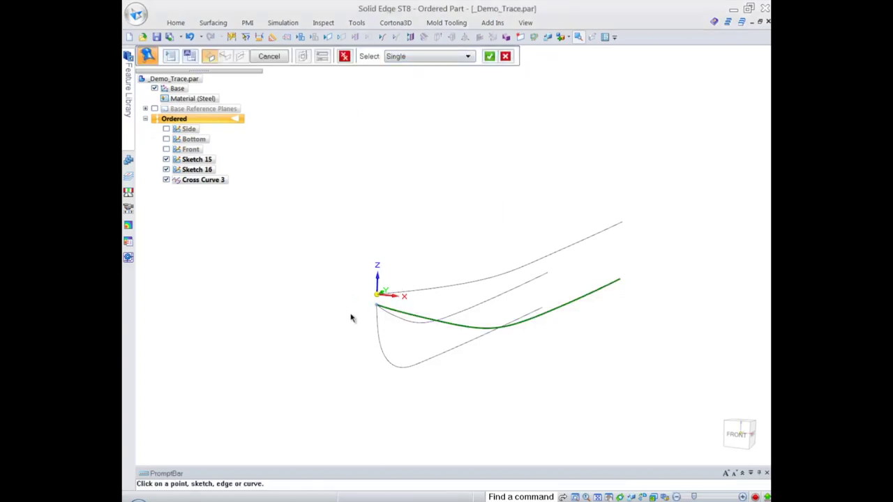
click(378, 328)
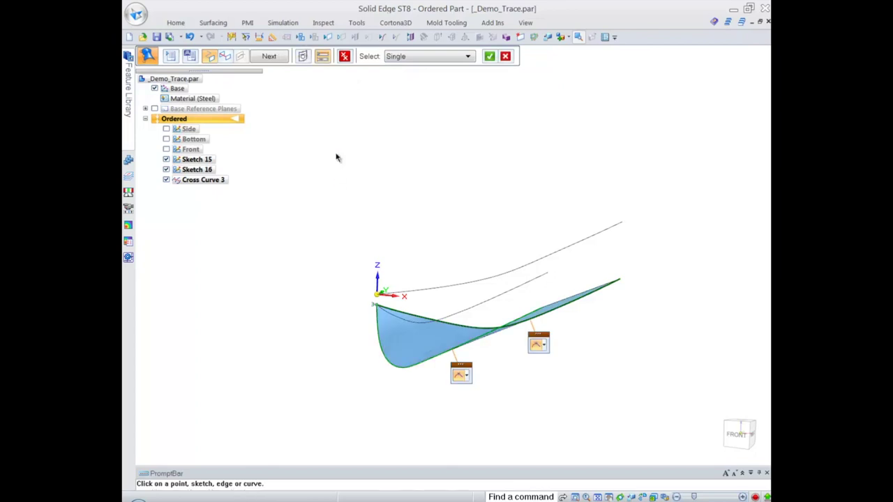
click(278, 61)
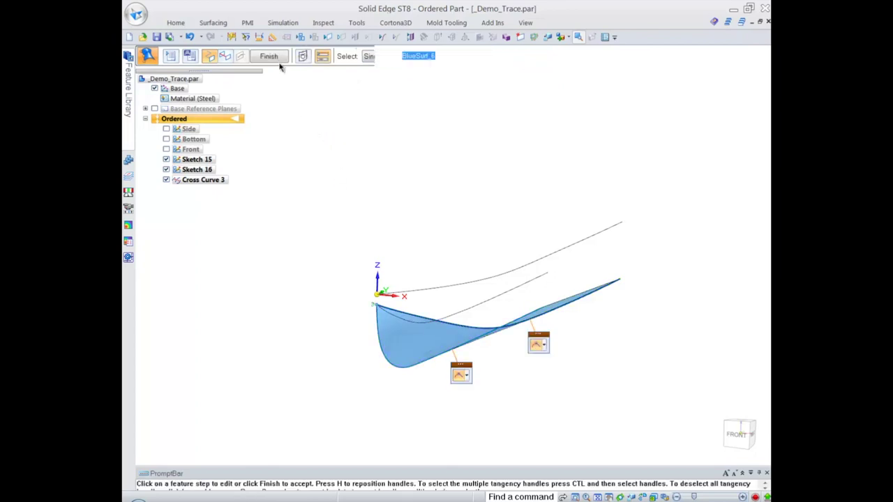
click(270, 58)
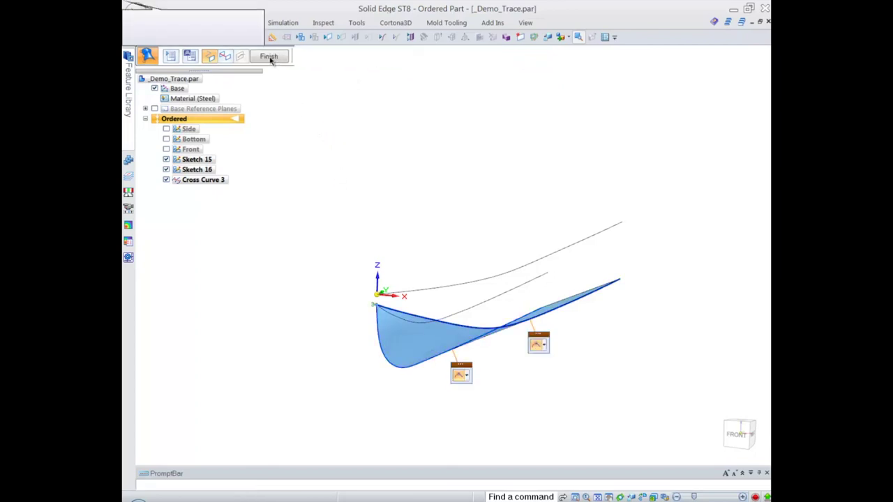
- Display the Front image sketch and compare the new hull bottom surface with it in the front view
middle_drag(394, 197, 409, 199)
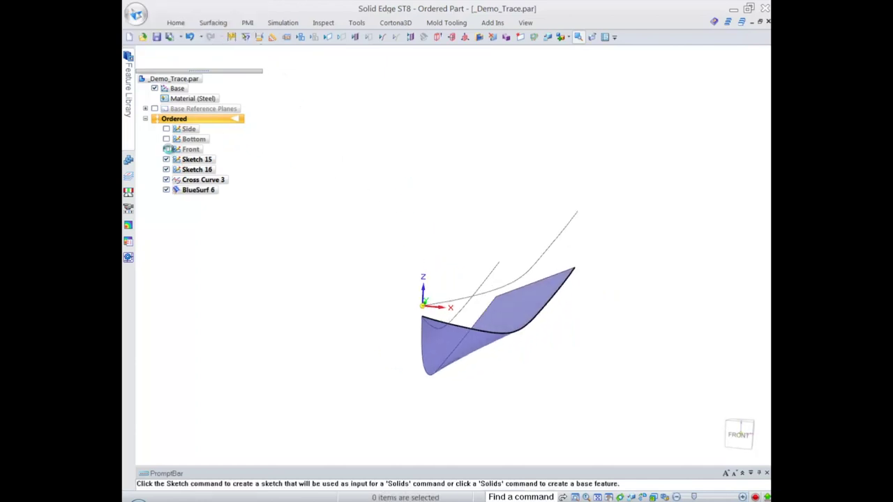
click(167, 149)
key(ctrl+f)
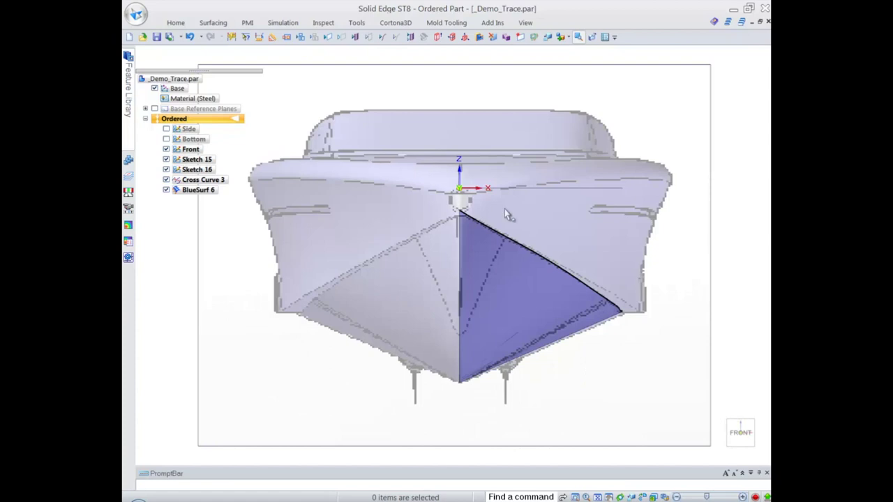
scroll(644, 342, down, 3)
shift+middle_drag(645, 342, 638, 368)
scroll(622, 345, up, 4)
scroll(627, 336, down, 4)
drag(625, 331, 650, 319)
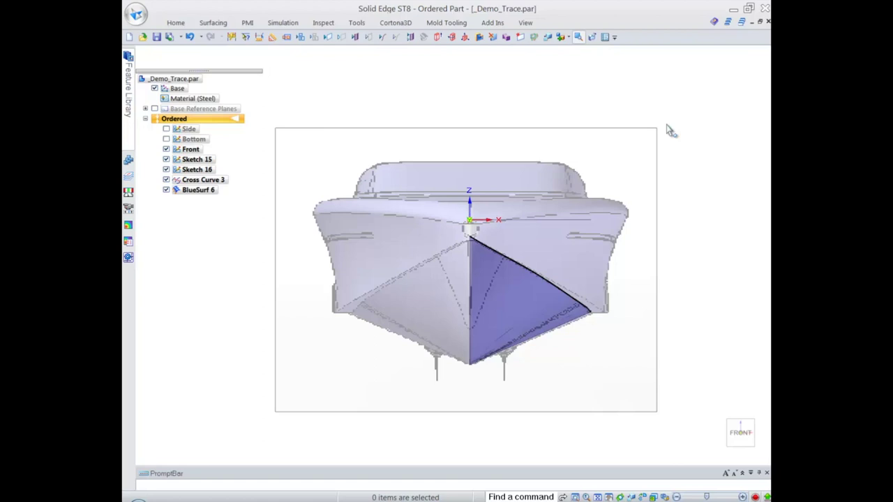
- Try the Reflective Plane display to preview the mirrored half of the hull surface
click(323, 23)
click(420, 70)
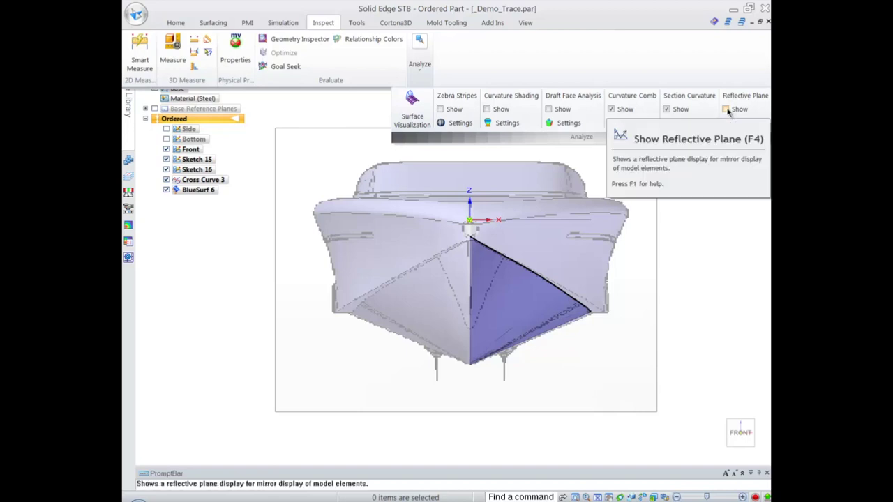
click(730, 109)
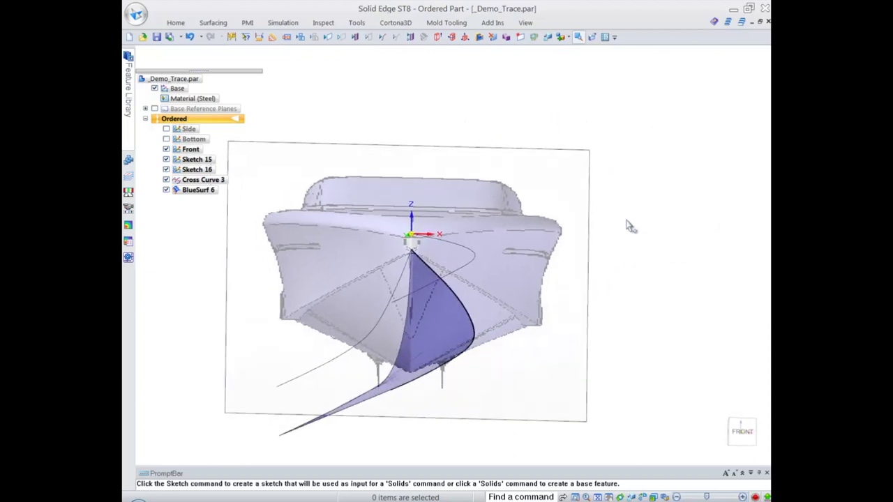
- Examine from the front how the surface's chine and keel edges line up with the Front image
key(ctrl+f)
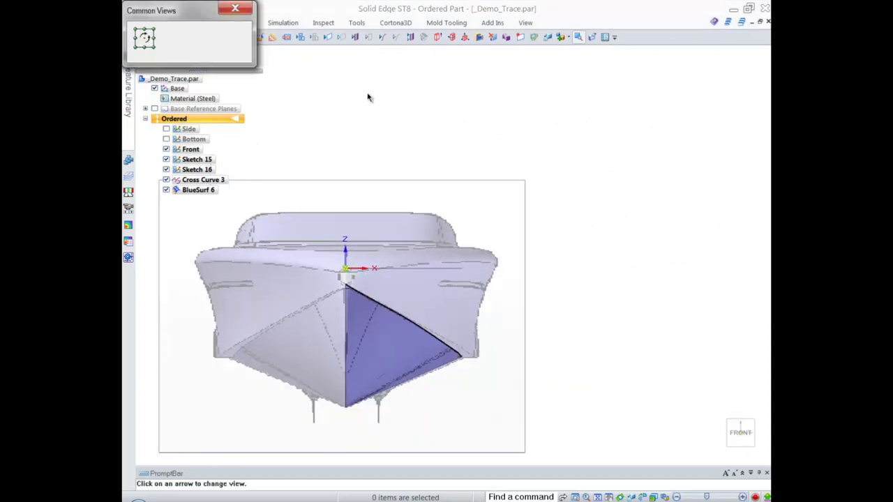
click(241, 10)
scroll(405, 246, up, 2)
scroll(562, 205, up, 1)
shift+middle_drag(451, 272, 485, 199)
scroll(562, 205, down, 3)
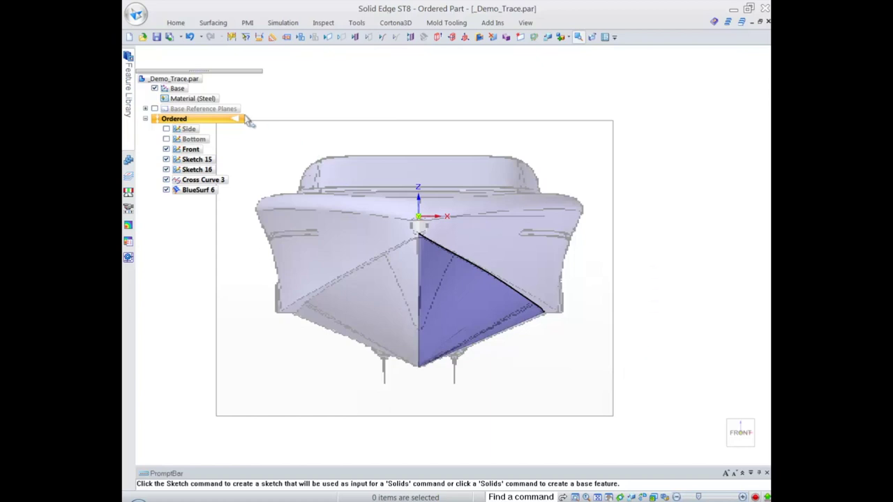
- Insert a sketch into the BlueSurf near the bow, on a plane normal to the chine cross curve at position about 0.05
middle_drag(654, 306, 573, 321)
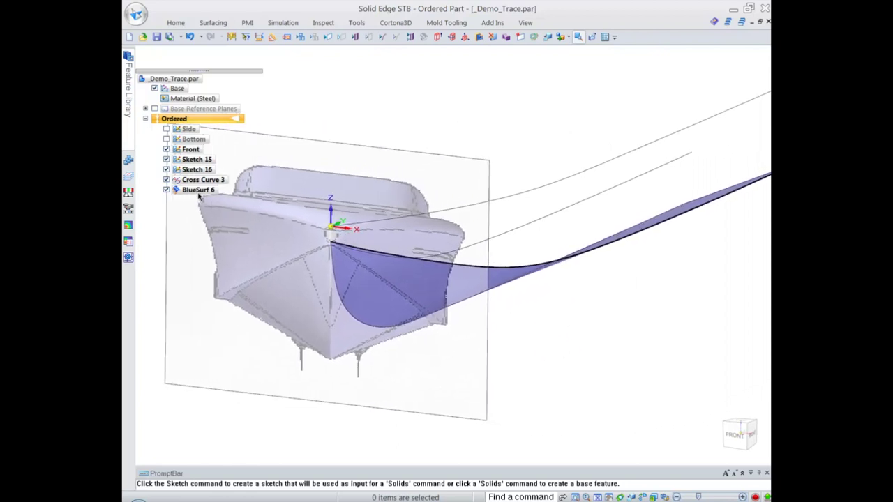
right_click(198, 191)
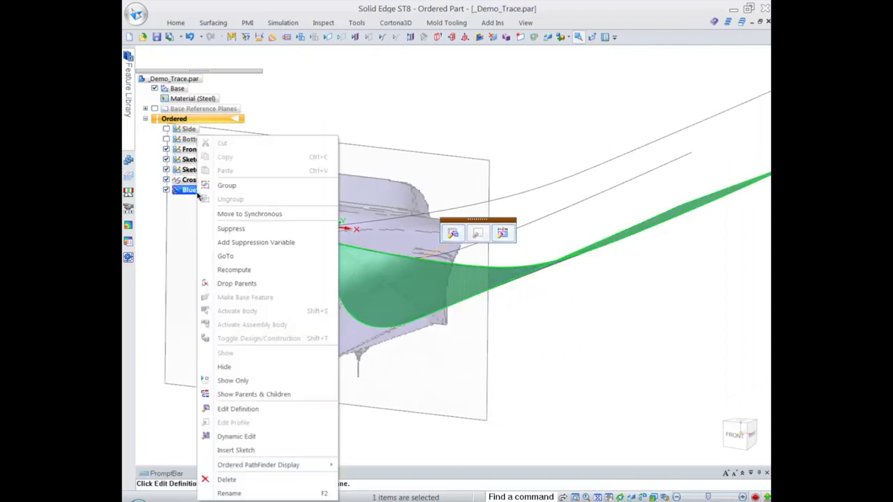
click(236, 436)
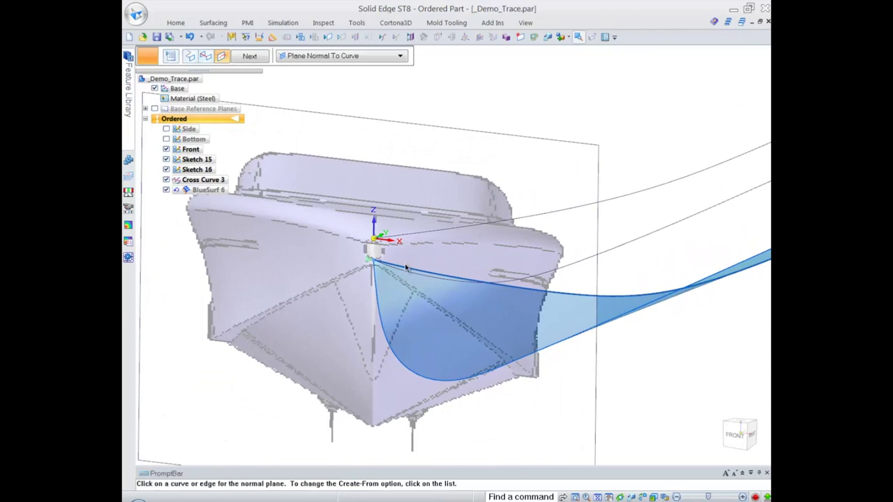
click(434, 268)
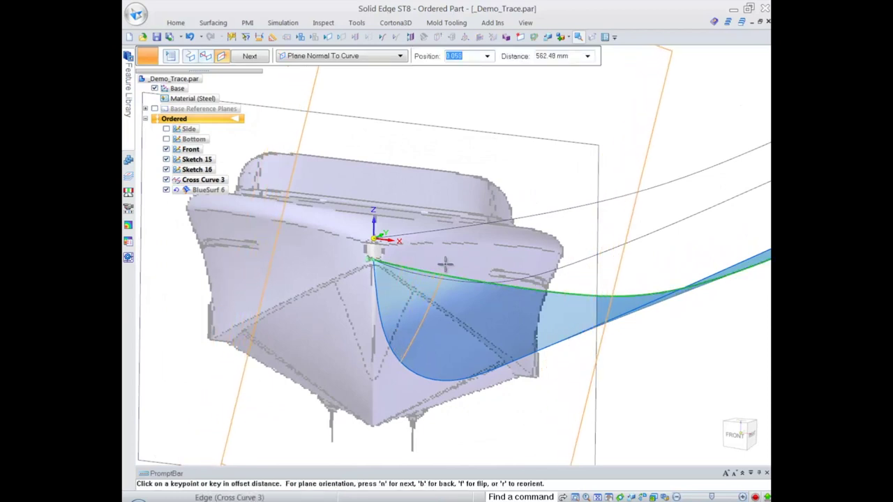
click(472, 266)
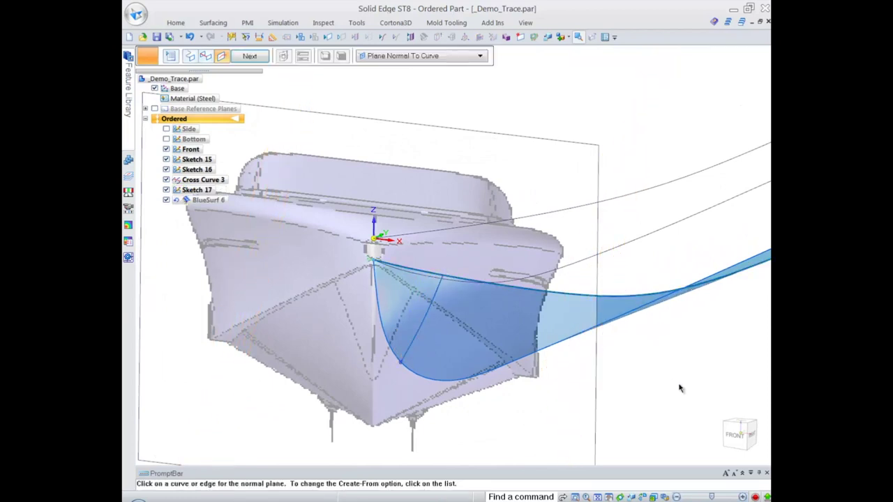
- Insert a second BlueSurf sketch normal to the chine cross curve at position about 0.154, and finish the surface edit
click(413, 273)
click(532, 267)
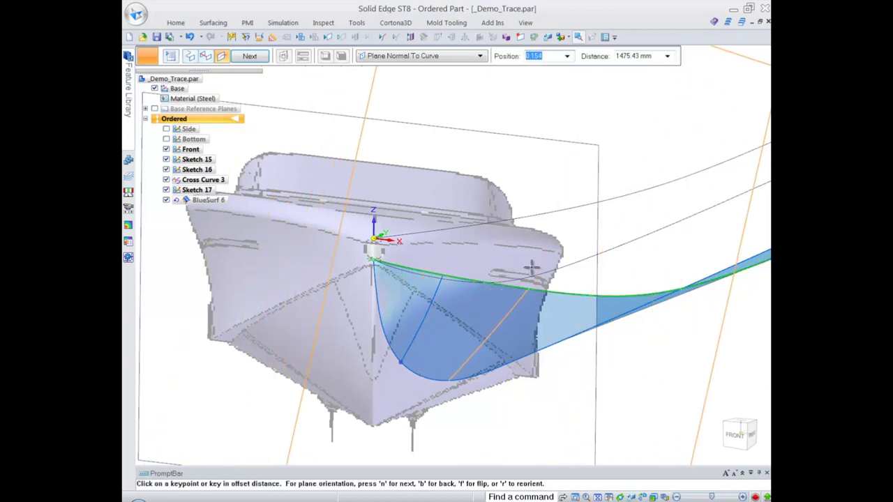
click(249, 56)
click(257, 56)
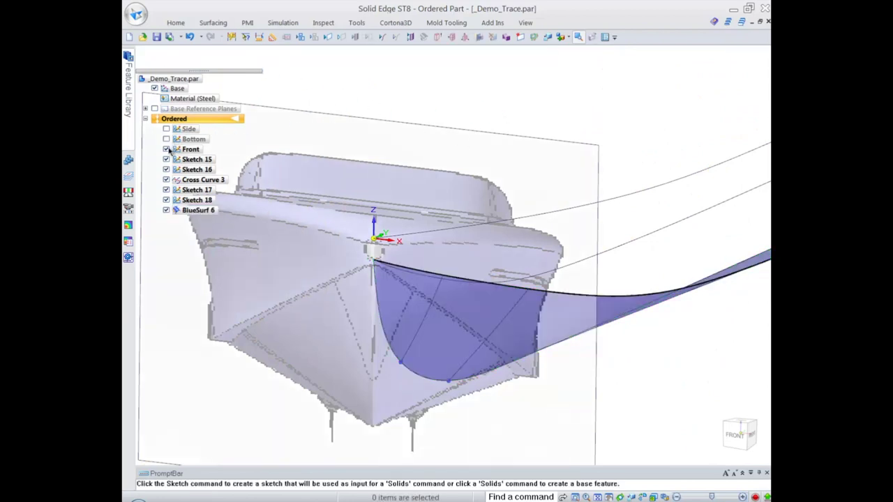
- Hide the Front image sketch and open the section curve nearest the bow for dynamic editing
click(166, 150)
scroll(537, 283, up, 2)
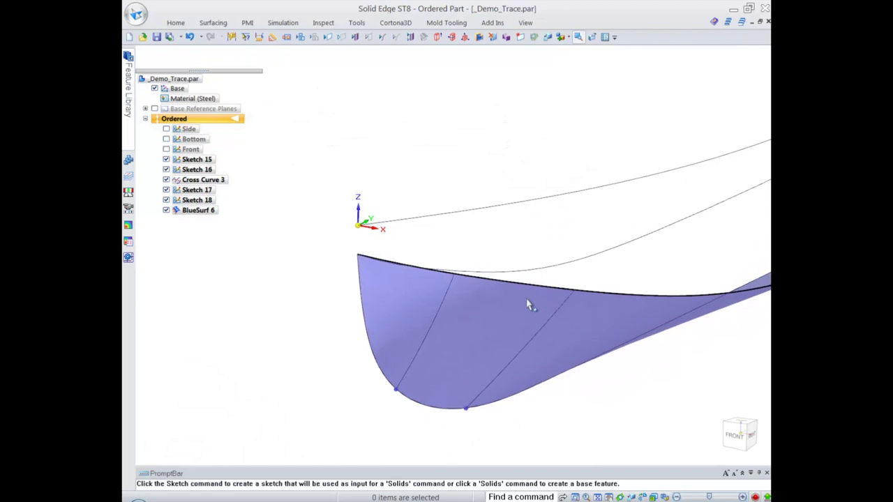
right_click(441, 307)
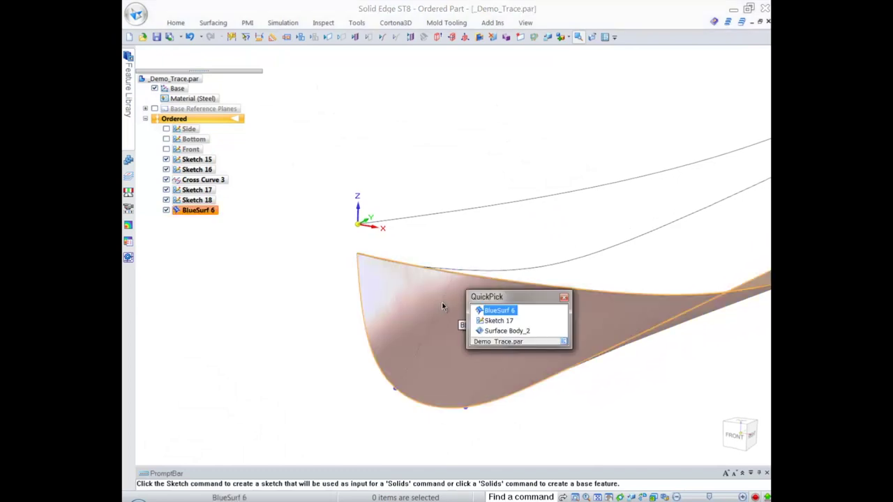
click(495, 321)
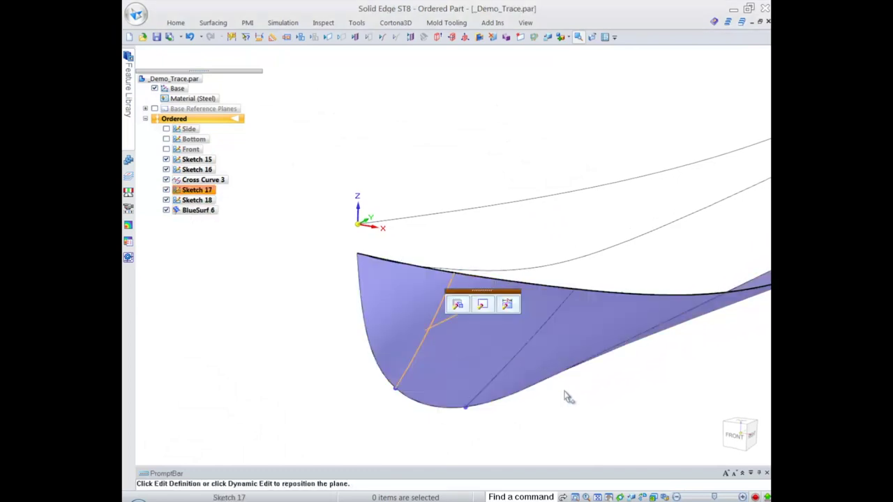
click(513, 311)
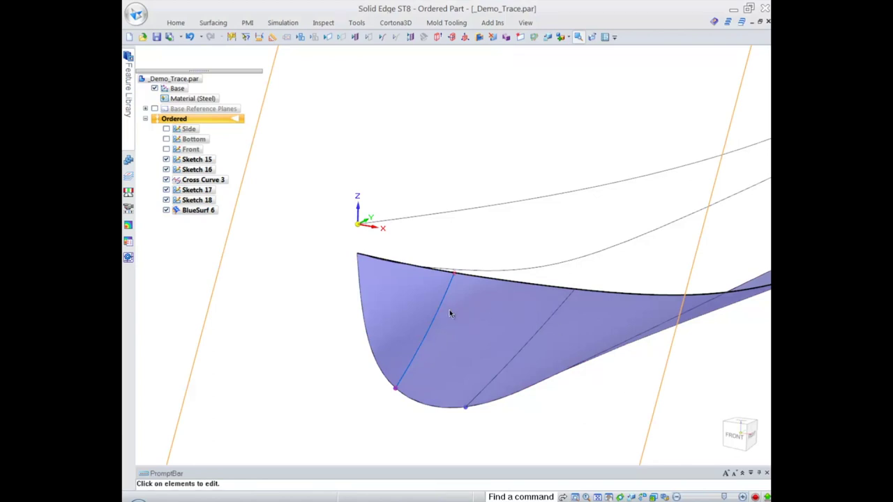
click(445, 310)
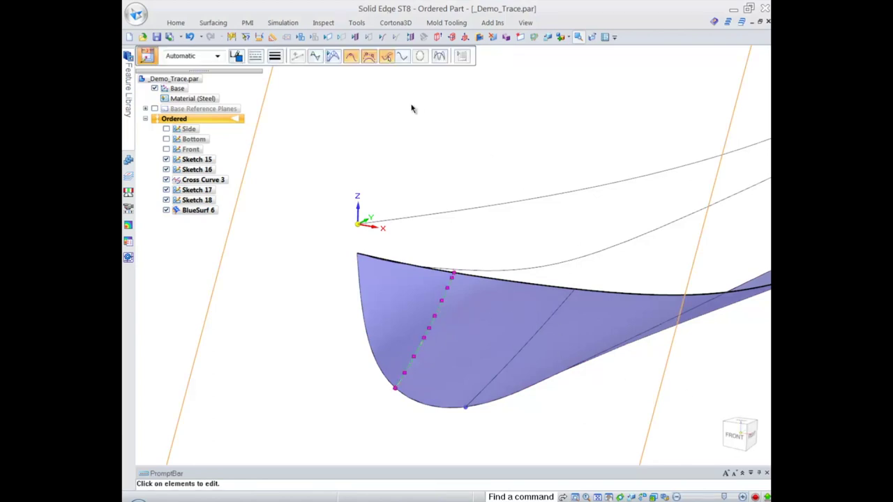
- Simplify the bow section curve to four control points and show its curvature comb
click(439, 56)
click(155, 191)
click(333, 57)
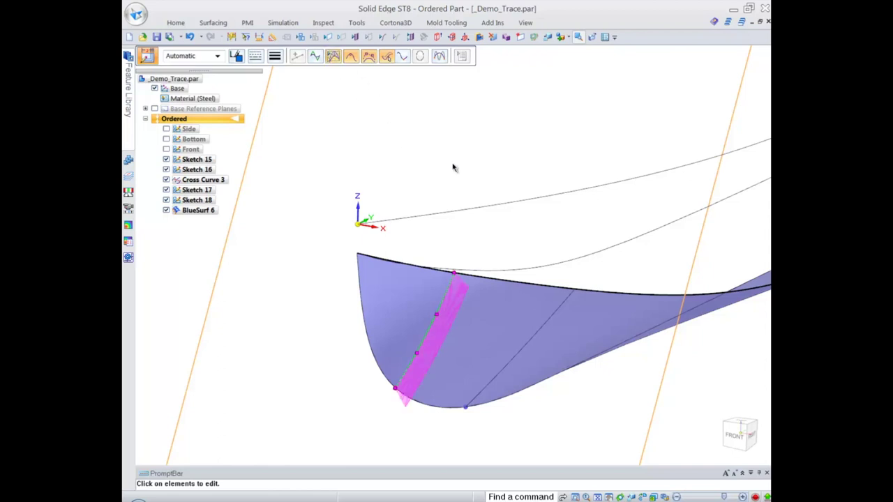
- Reshape the bow section curve into a shallow S by moving its two inner control points, and turn off its curvature comb
scroll(519, 309, up, 4)
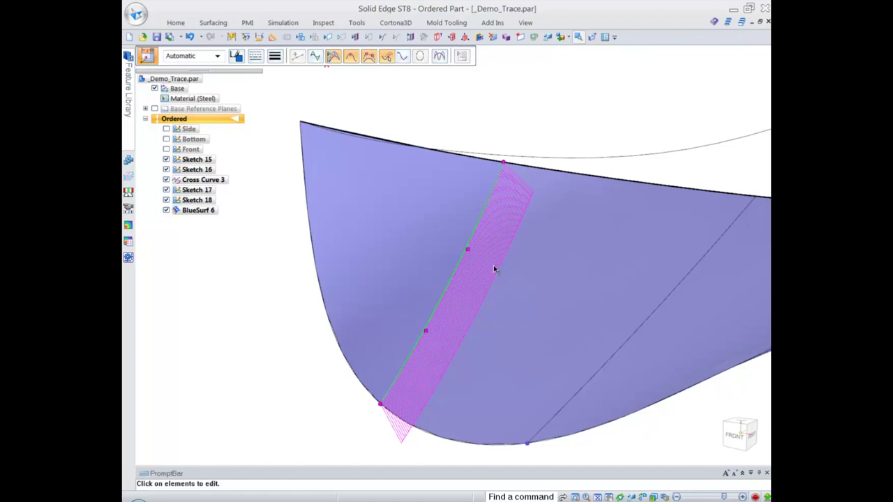
drag(469, 252, 456, 237)
drag(426, 331, 433, 357)
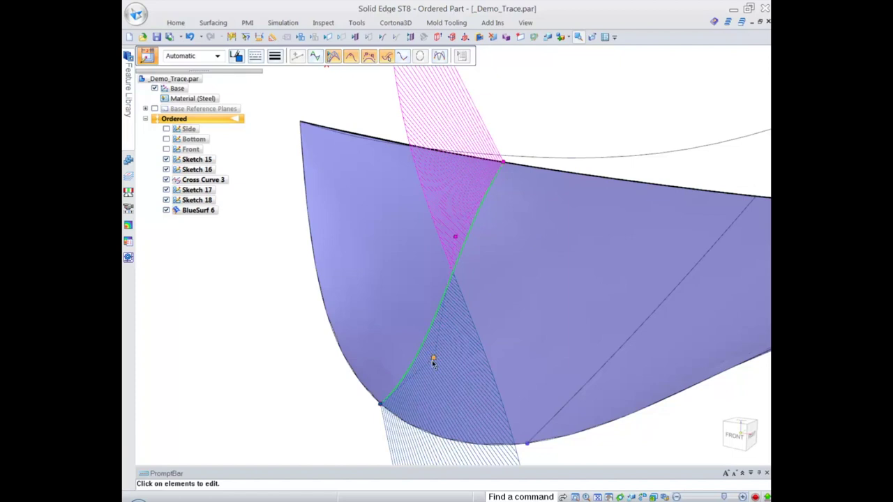
drag(433, 360, 428, 357)
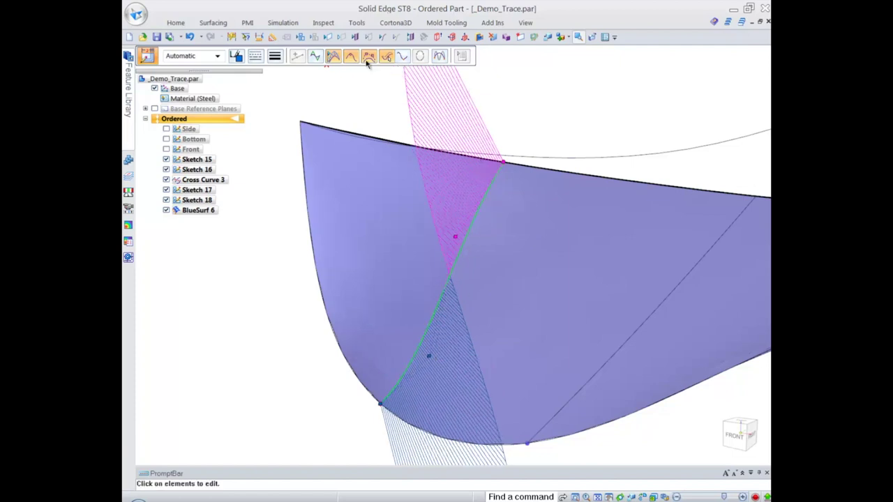
click(333, 58)
click(266, 274)
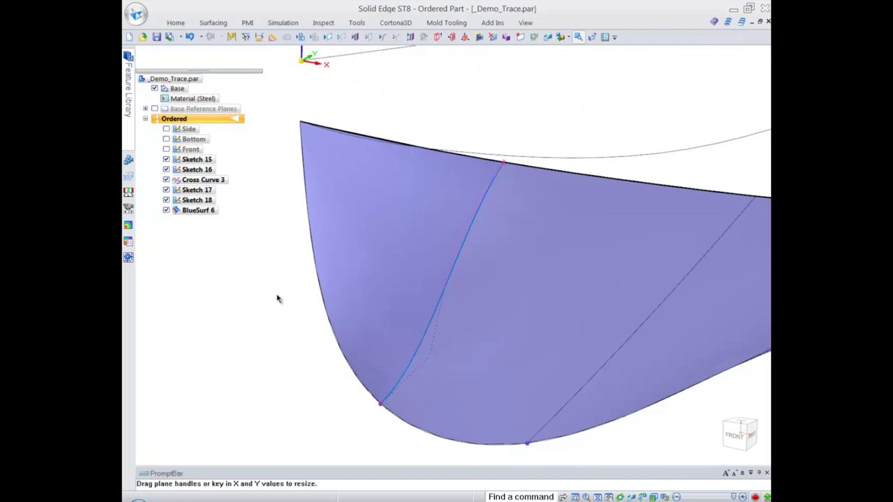
- Open the second section curve for dynamic editing, simplify it to four control points and show its curvature comb
scroll(275, 300, down, 4)
shift+middle_drag(291, 220, 299, 185)
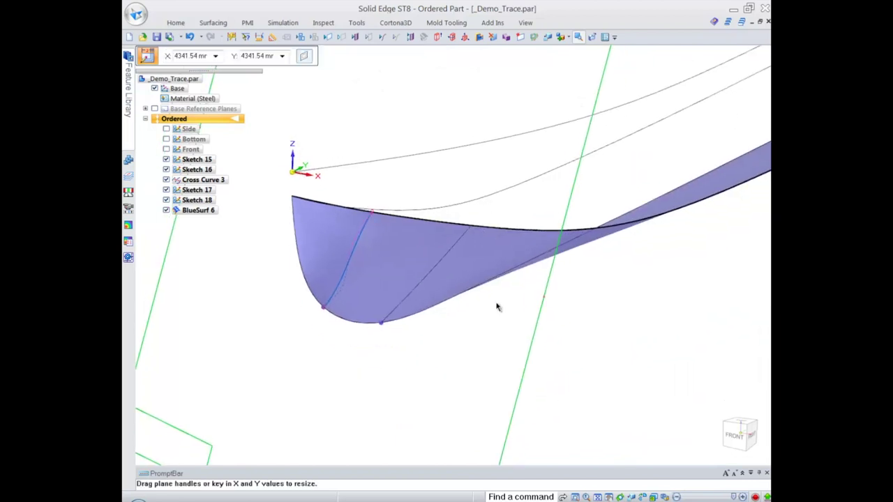
click(566, 314)
click(451, 249)
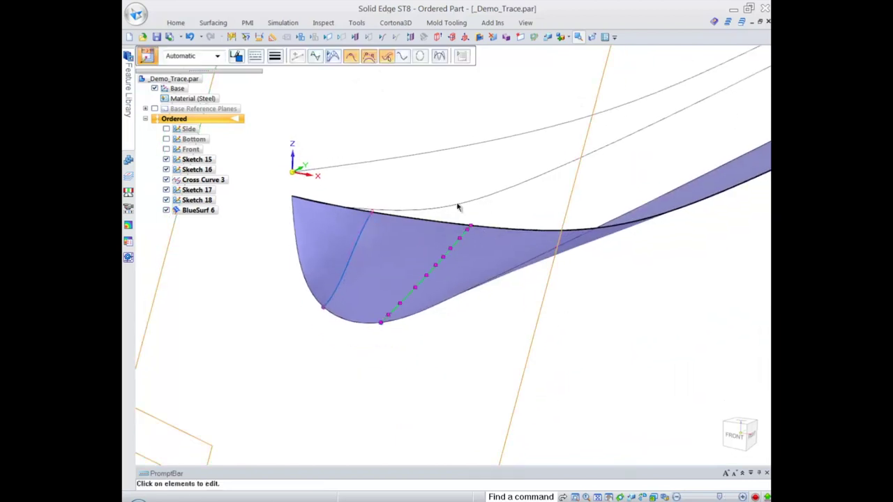
click(439, 57)
click(152, 190)
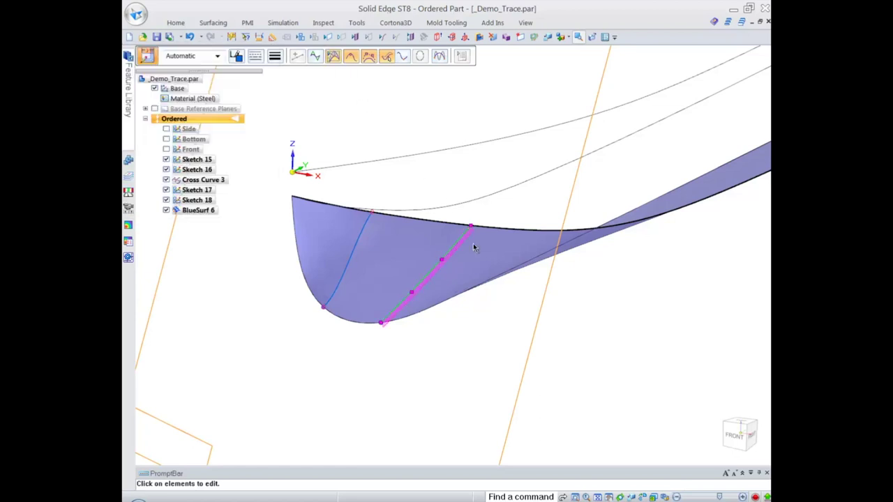
scroll(476, 277, up, 5)
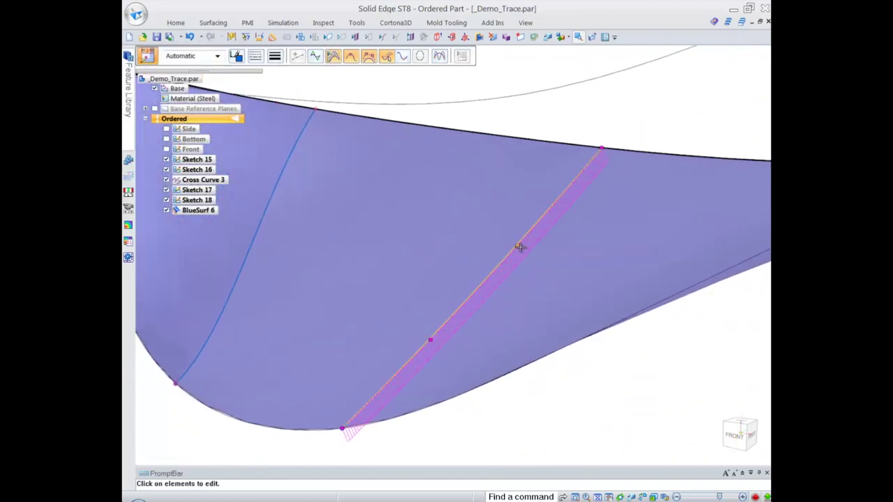
- Reshape the second section curve into a shallow S by moving its two inner control points, turn off its curvature comb and finish editing
click(519, 249)
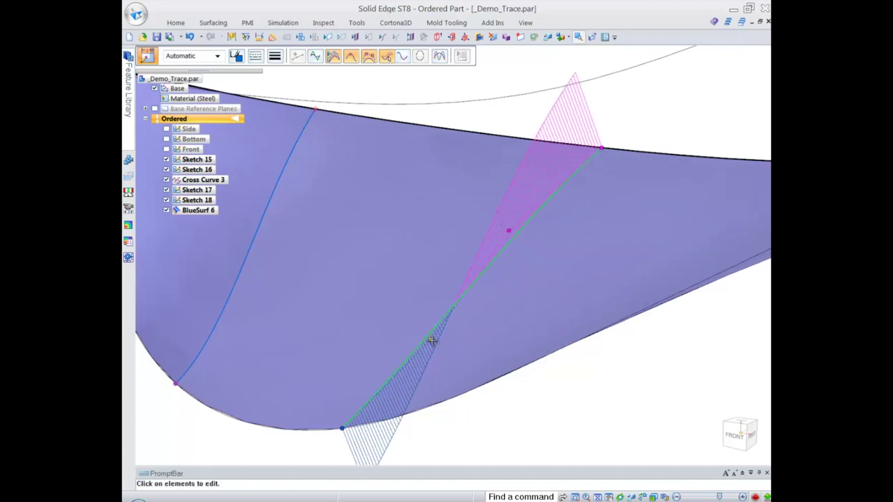
drag(430, 340, 427, 368)
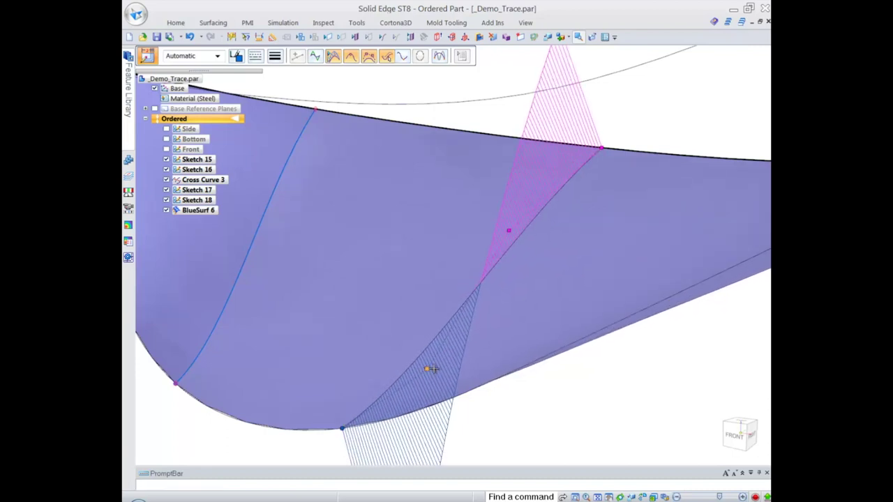
click(335, 60)
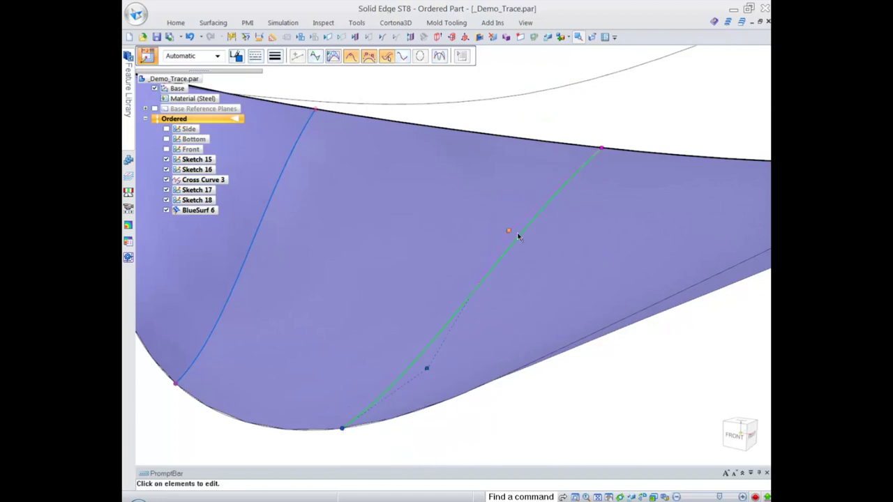
click(690, 362)
ctrl+middle_drag(691, 380, 673, 264)
shift+middle_drag(674, 264, 495, 263)
key(Escape)
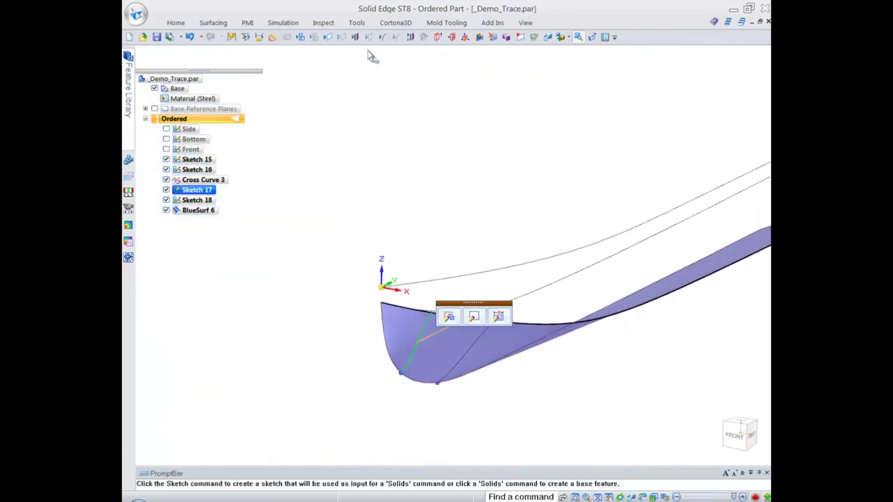
- Hide all sketches, BlueDots and curves so that only the hull bottom surface is displayed
click(317, 40)
right_click(440, 180)
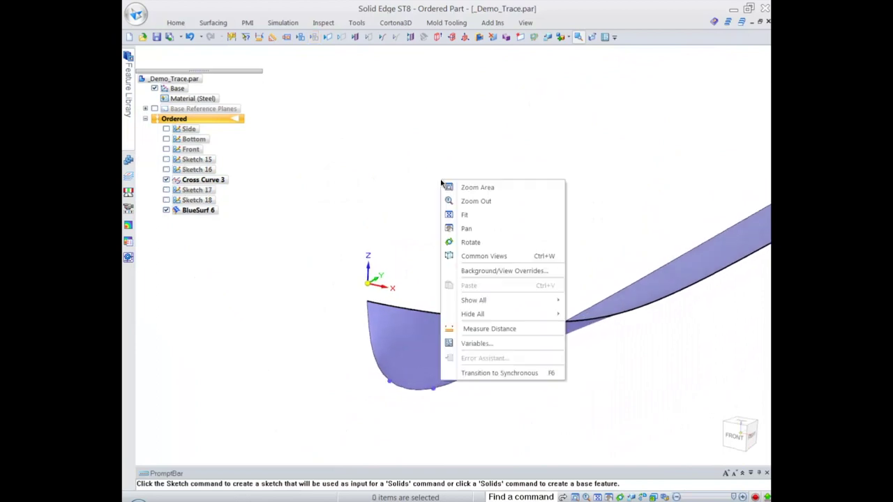
mouse_move(500, 316)
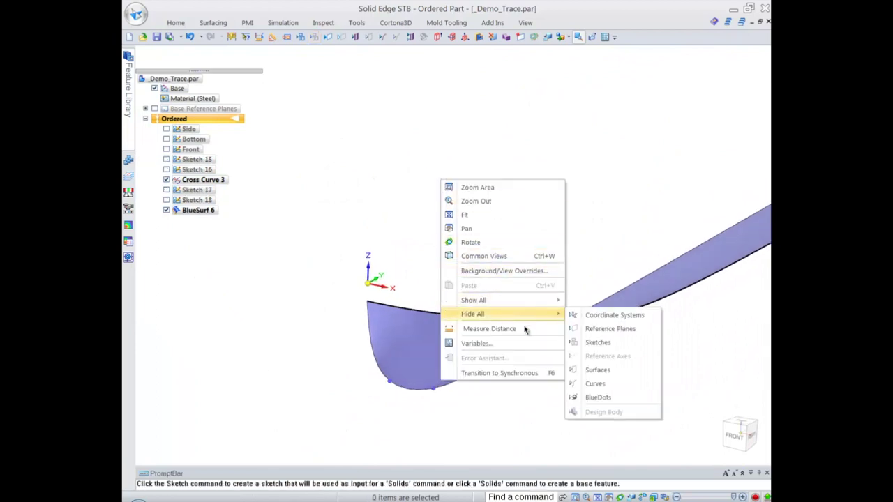
click(598, 396)
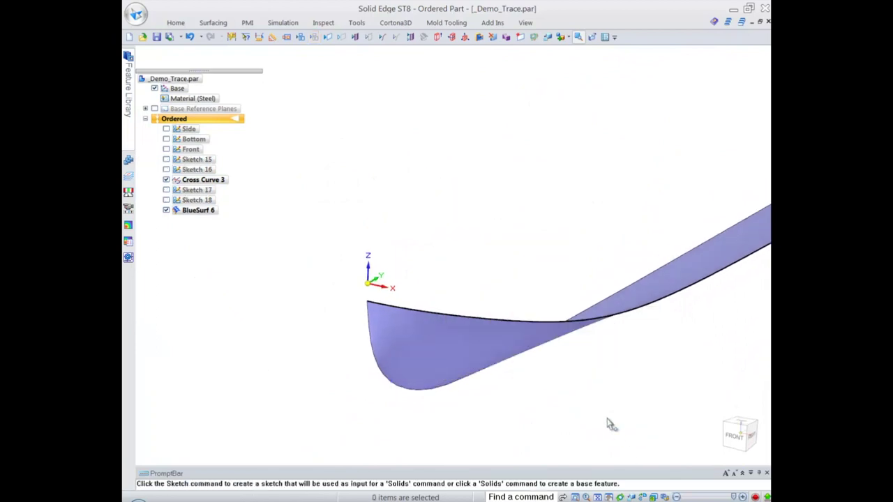
click(397, 37)
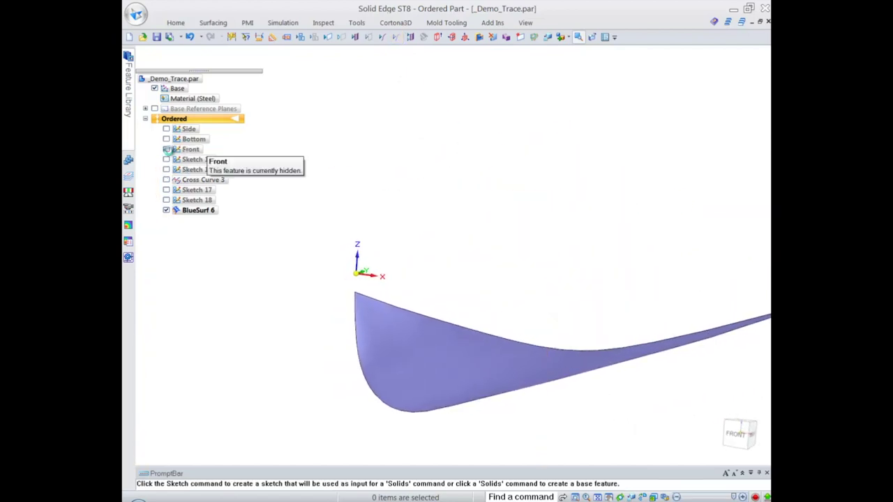
- Show the Front image sketch and compare the hull bottom surface with it from the front and at an angle
click(166, 149)
key(ctrl+f)
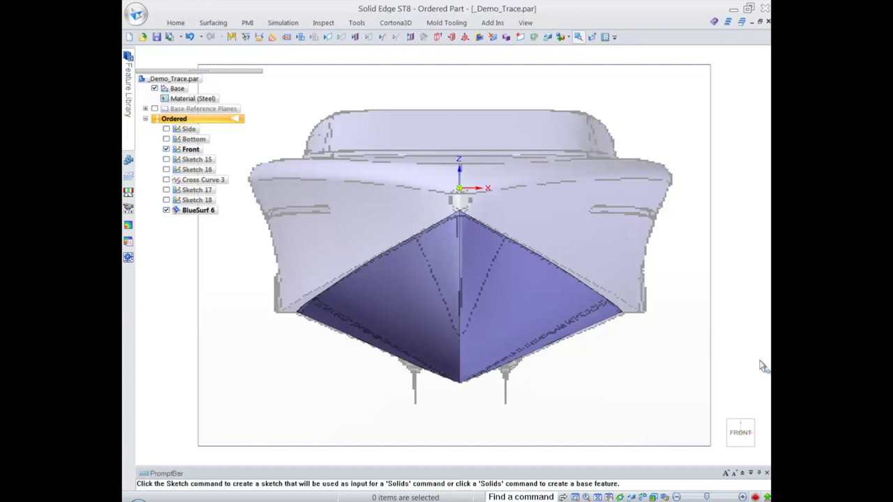
middle_drag(739, 347, 618, 335)
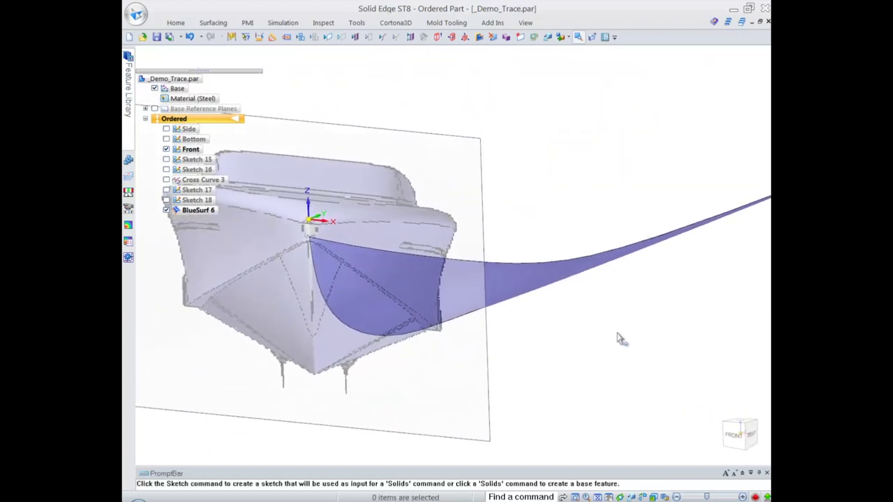